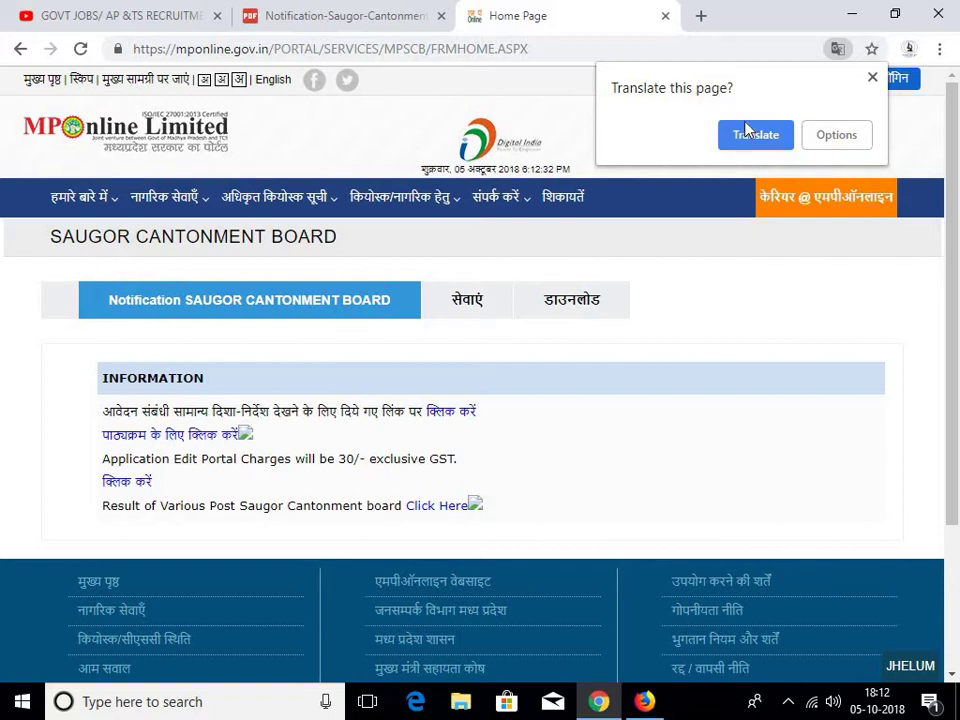
Translate the Hindi Saugor Cantonment Board page and switch the site language to English
left_click(761, 133)
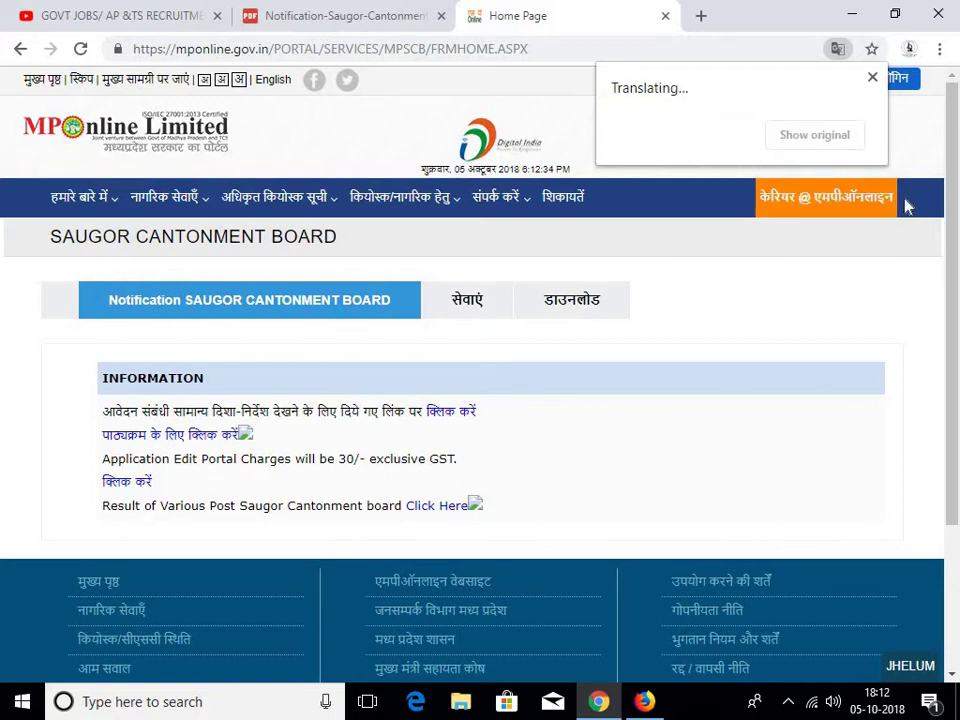
left_click(285, 88)
From the English home page, open the Saugor Cantonment Board notification and show its Services list
mouse_move(573, 290)
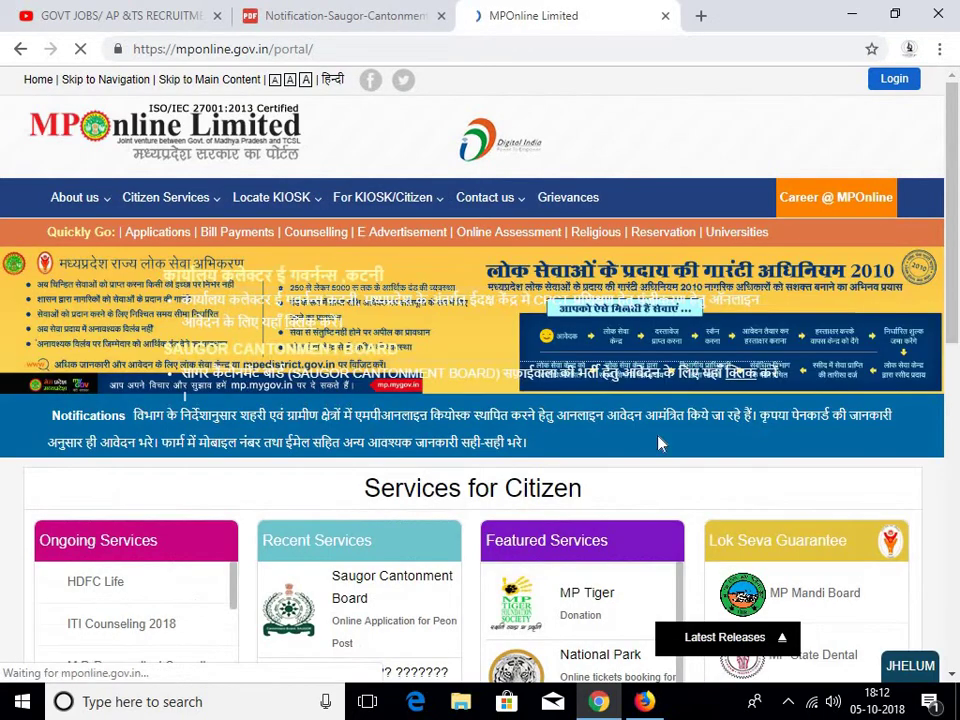
scroll(632, 428, "down", 3)
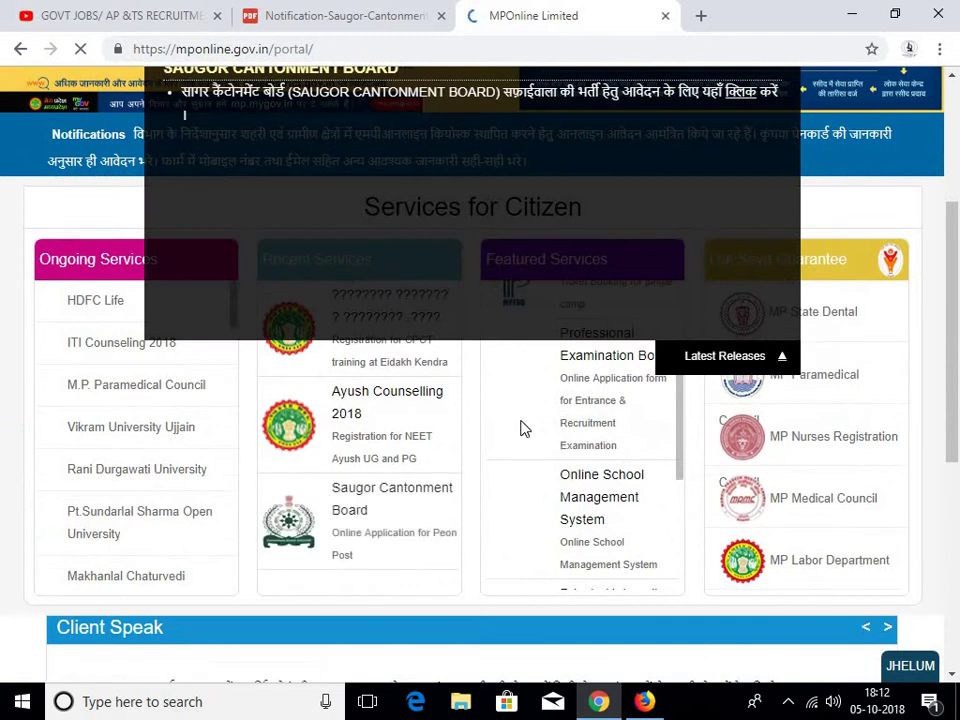
scroll(815, 235, "up", 3)
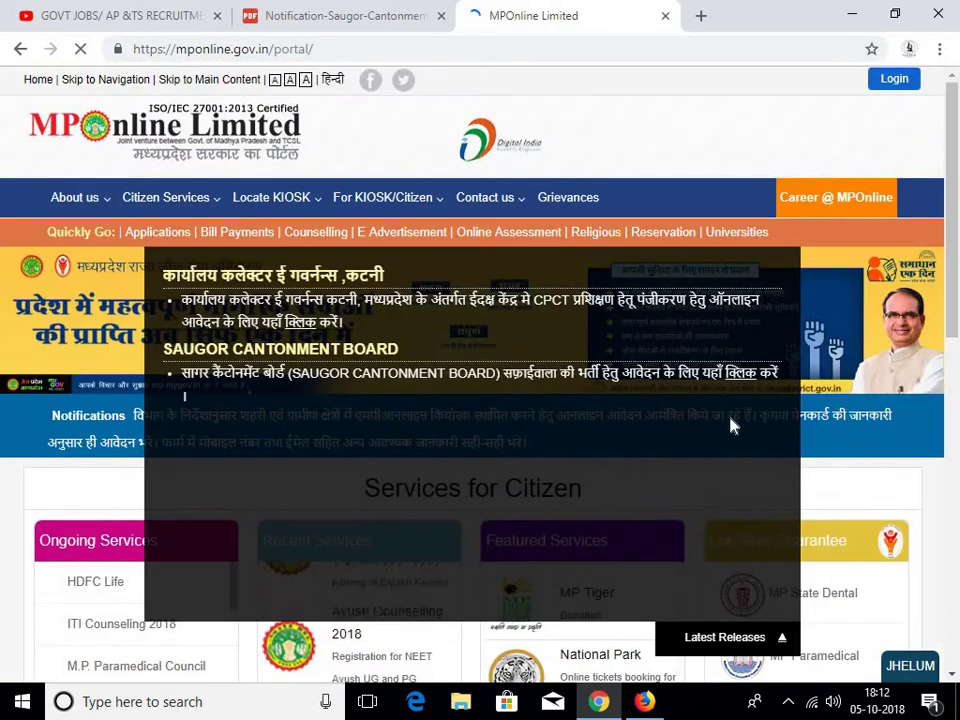
left_click(746, 378)
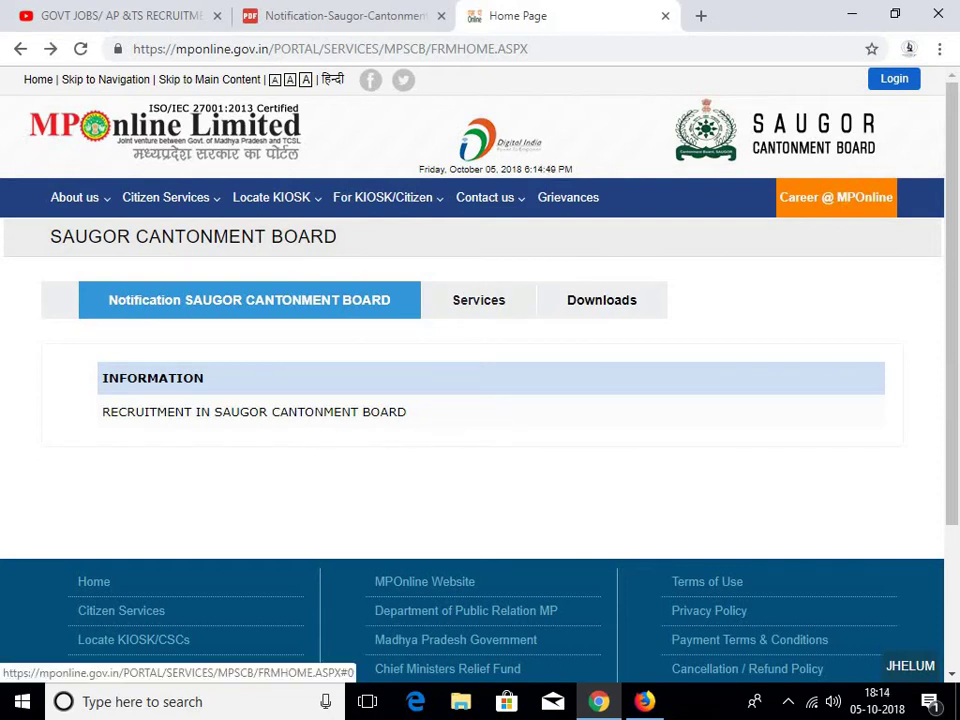
left_click(478, 300)
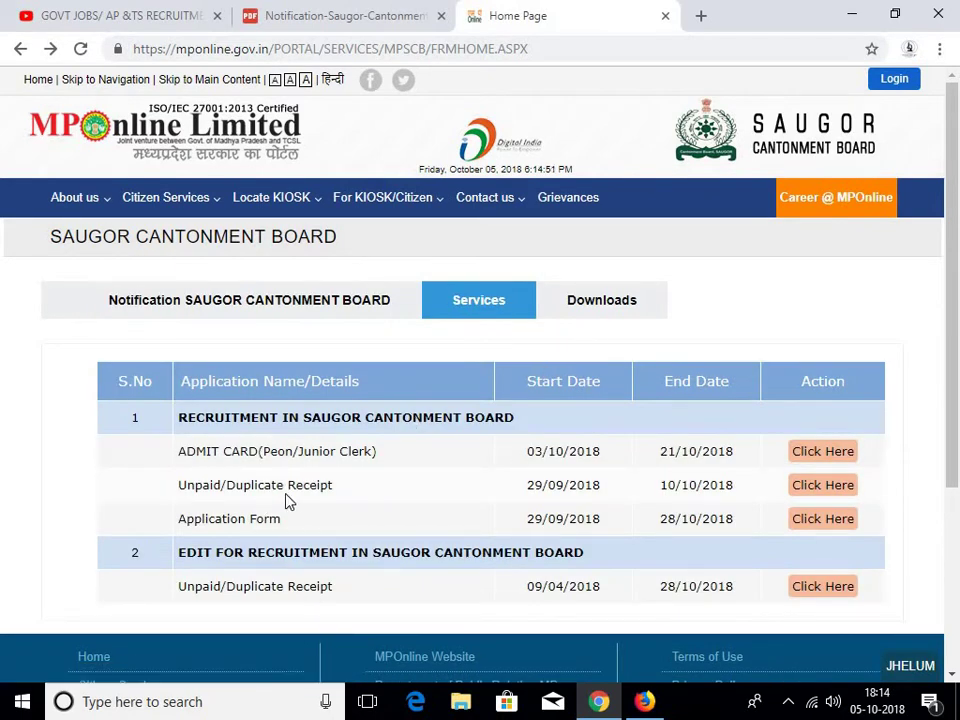
Open the recruitment Application Form from the Application Form row's 'Click Here' link
scroll(300, 495, "down", 1)
scroll(308, 490, "down", 1)
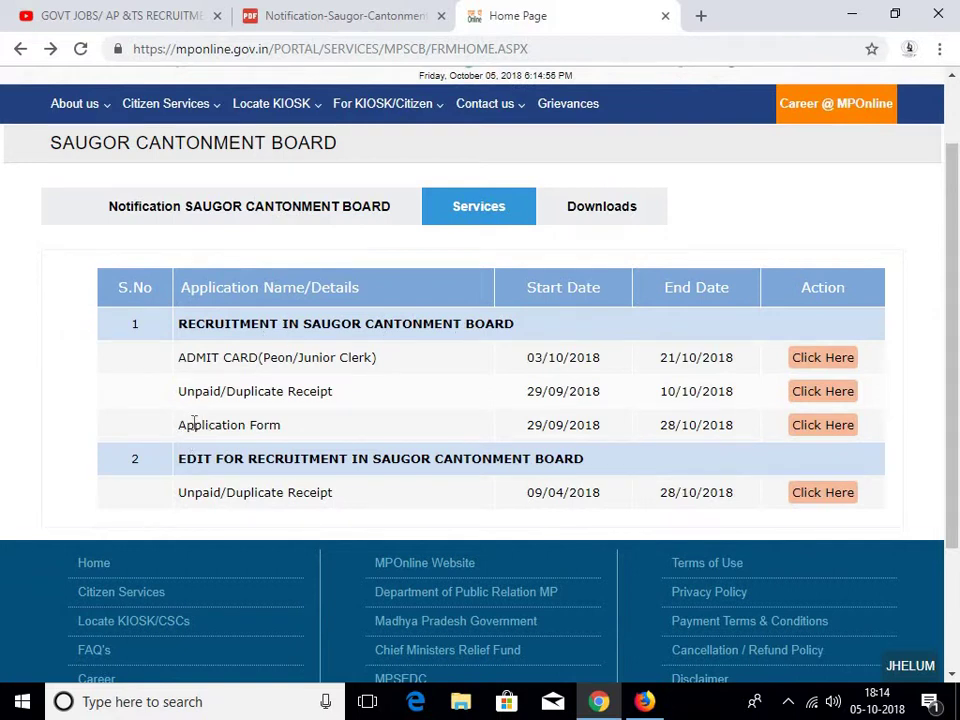
left_click_drag(185, 424, 298, 430)
left_click(405, 428)
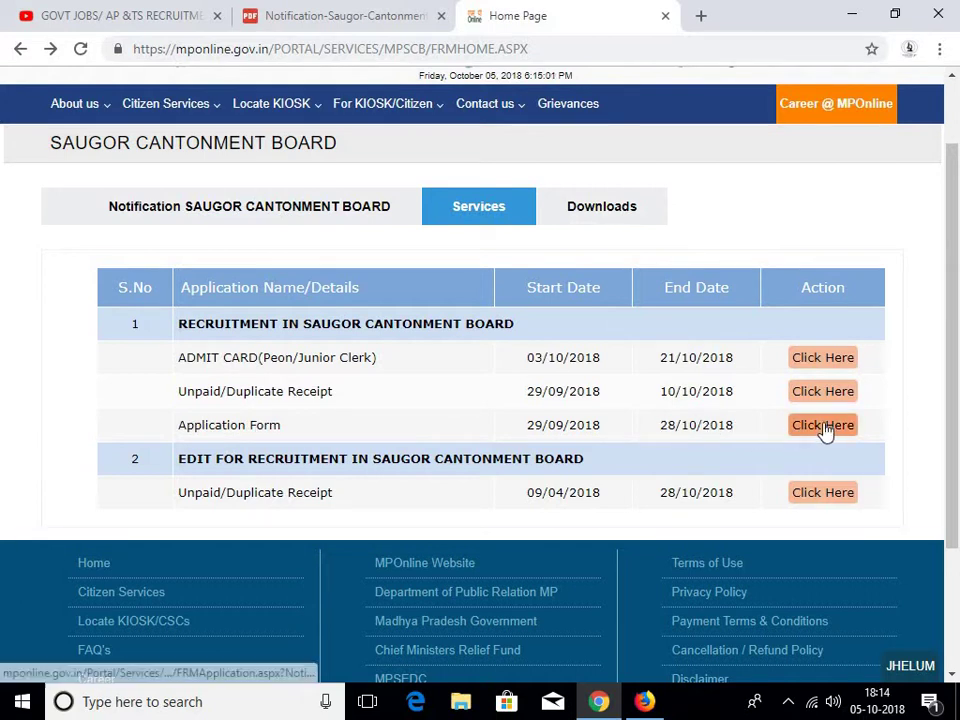
left_click(825, 428)
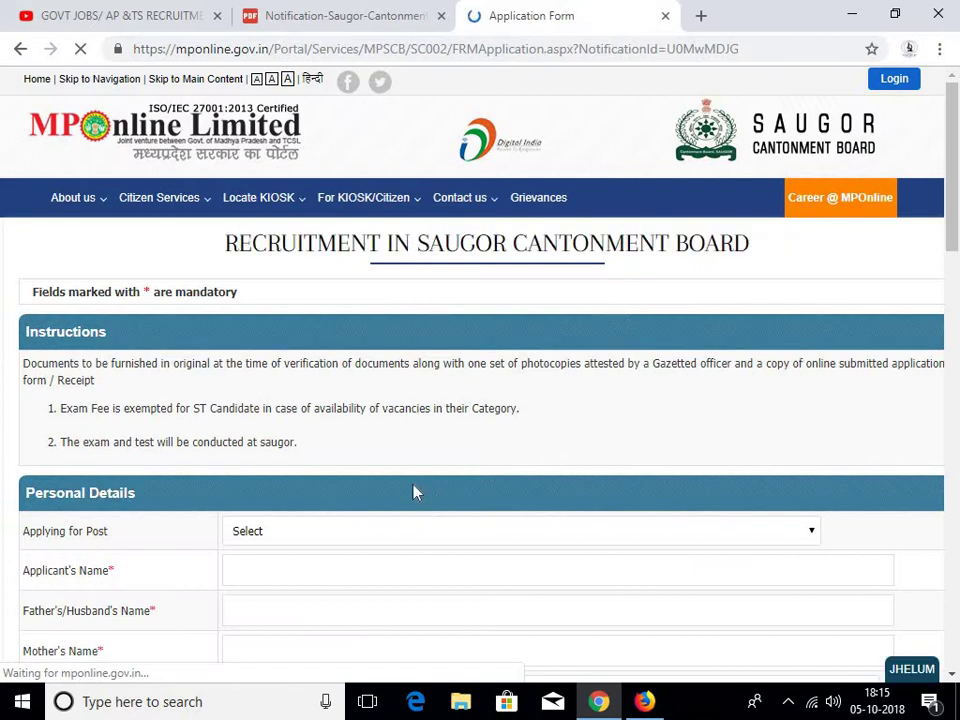
Choose the Safaiwala post and enter the applicant's, father's and mother's names
scroll(300, 455, "down", 2)
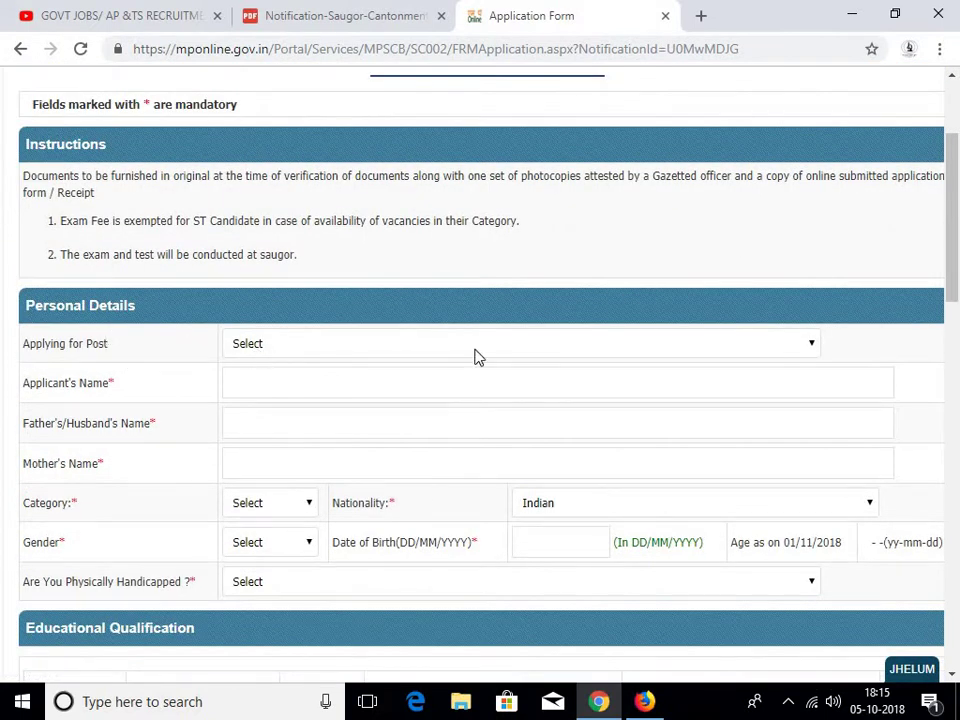
left_click(813, 344)
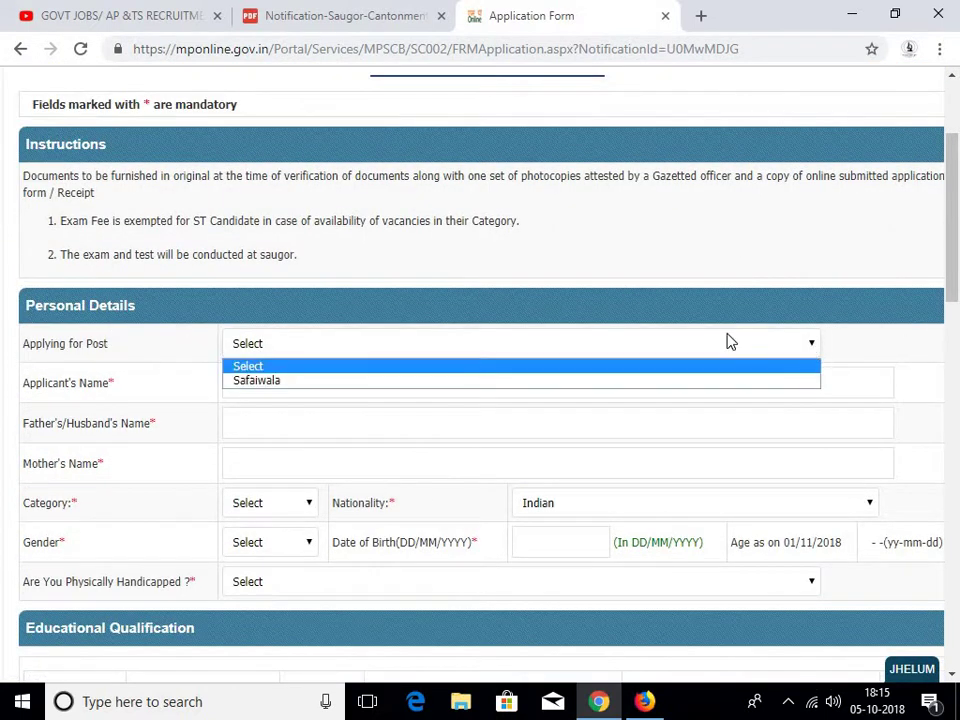
left_click(268, 383)
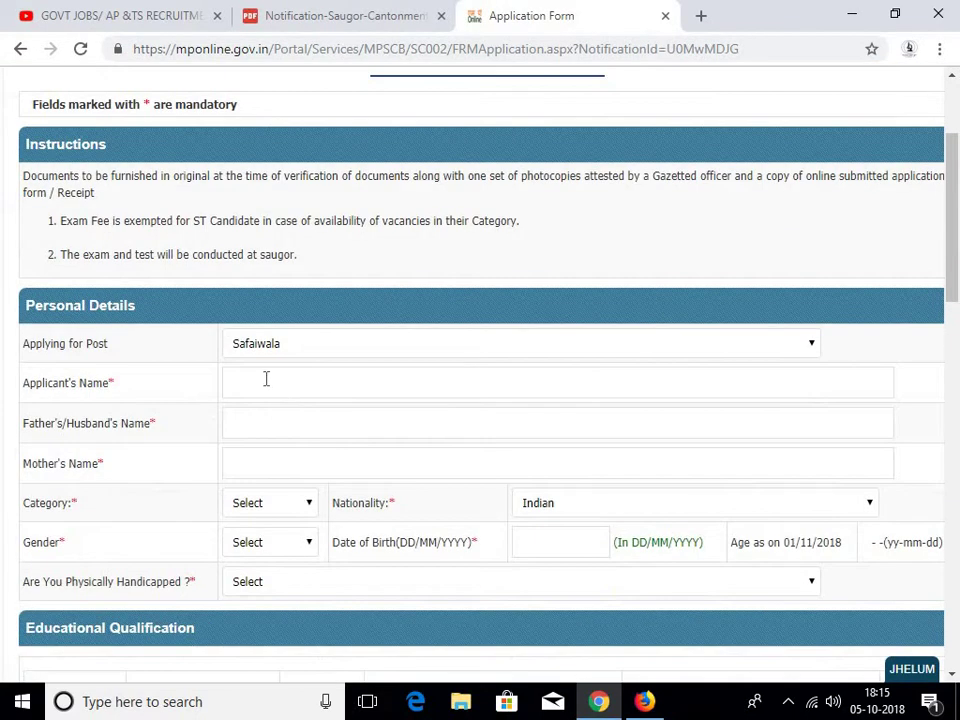
left_click(266, 379)
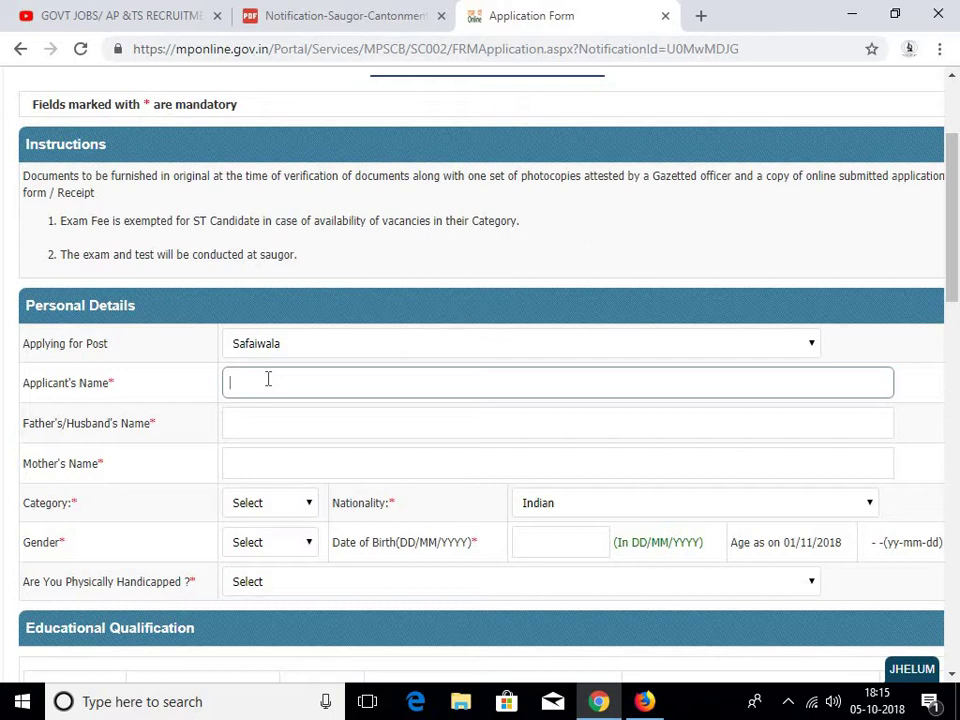
left_click(343, 420)
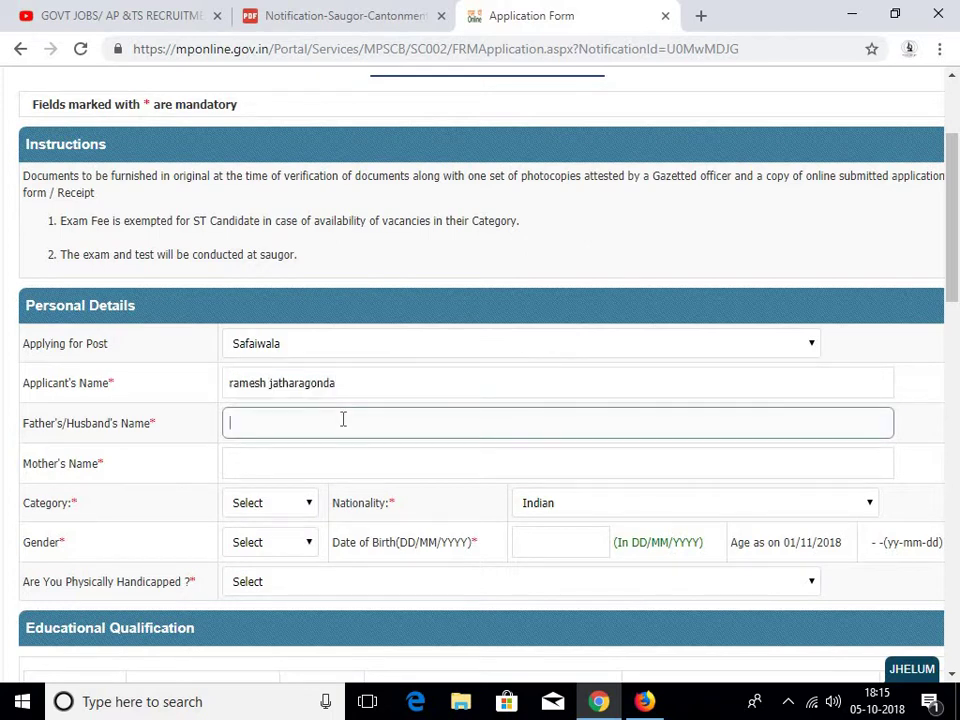
type("rajaiah")
left_click(275, 460)
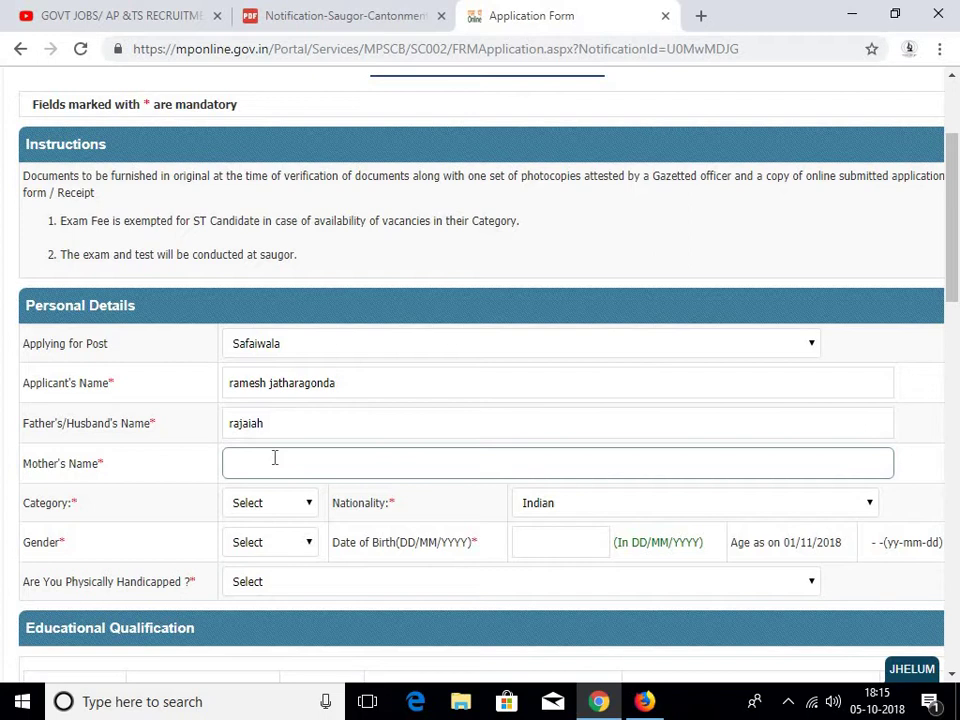
type("lalitha")
Set the category to OBC and the gender to Male
left_click(303, 508)
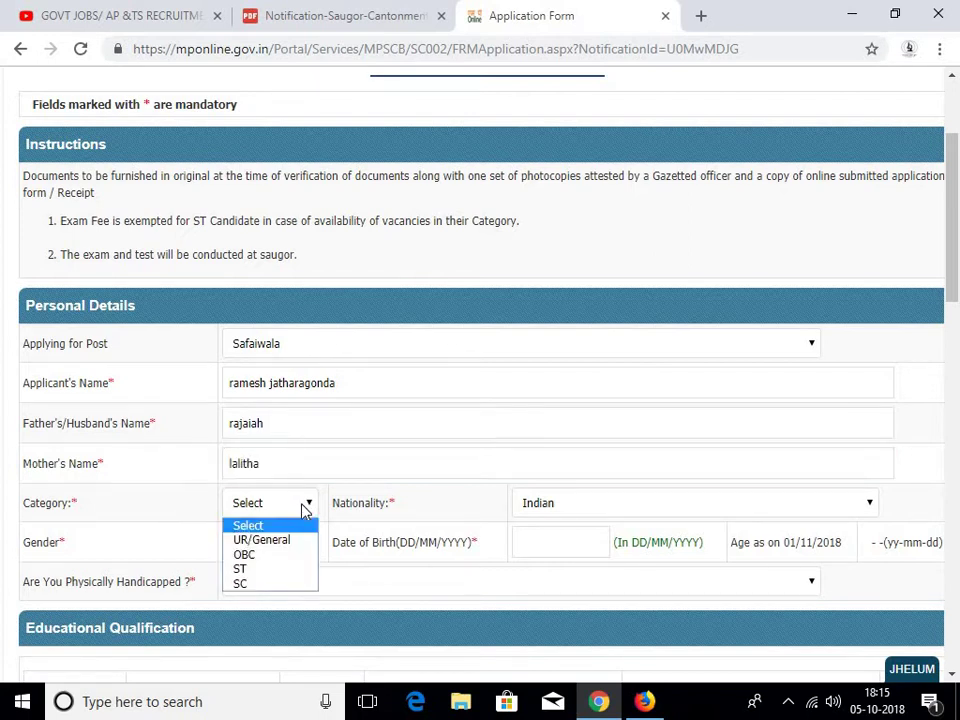
left_click(289, 556)
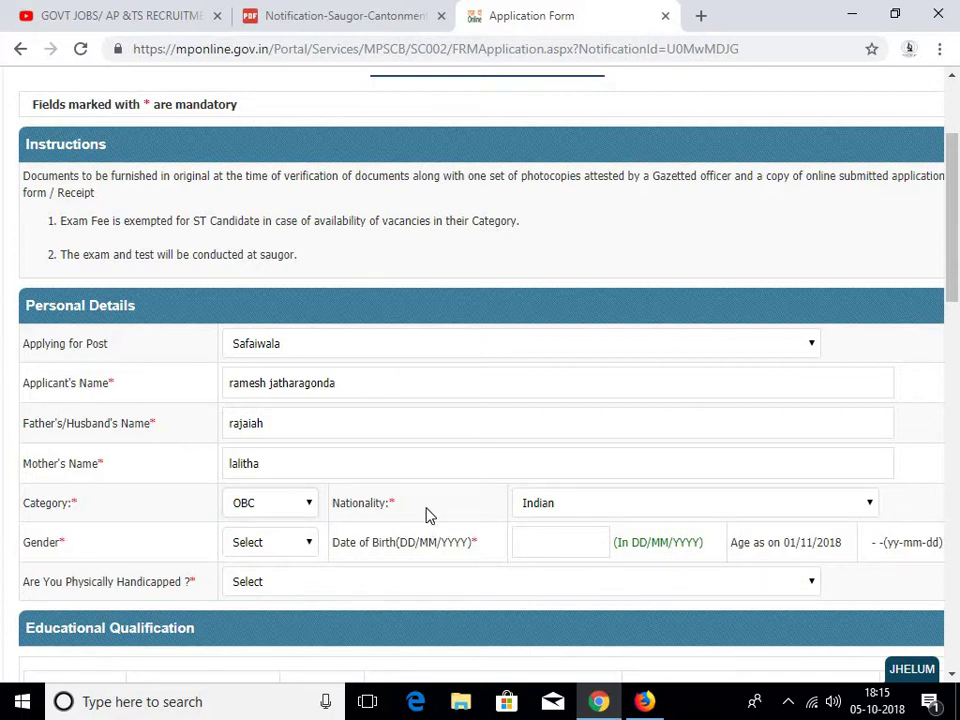
scroll(428, 514, "down", 1)
left_click(304, 450)
left_click(293, 485)
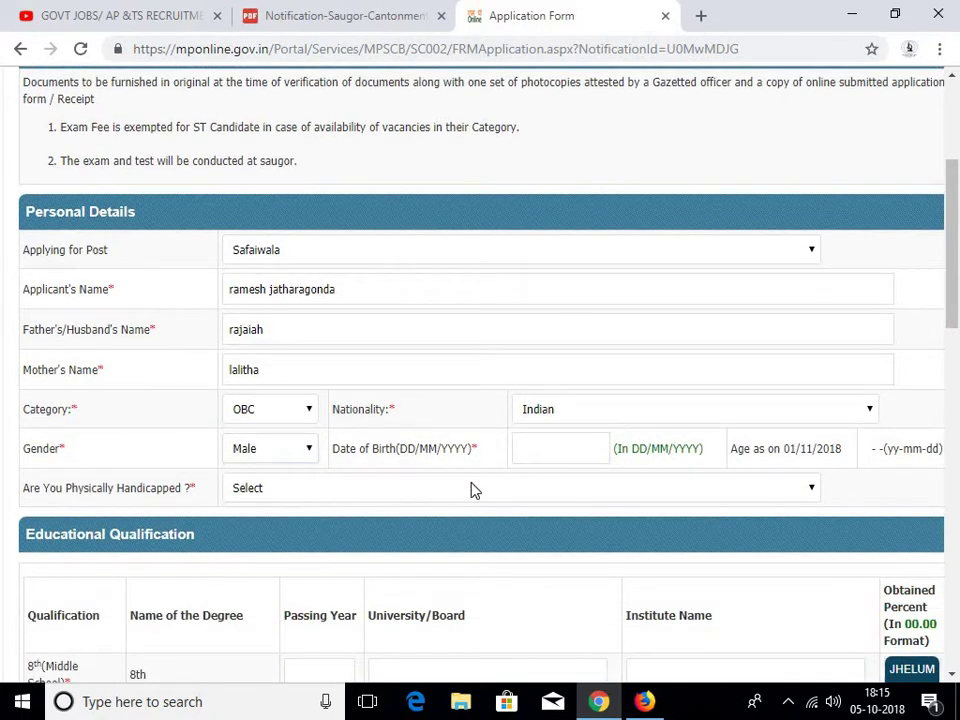
left_click(545, 450)
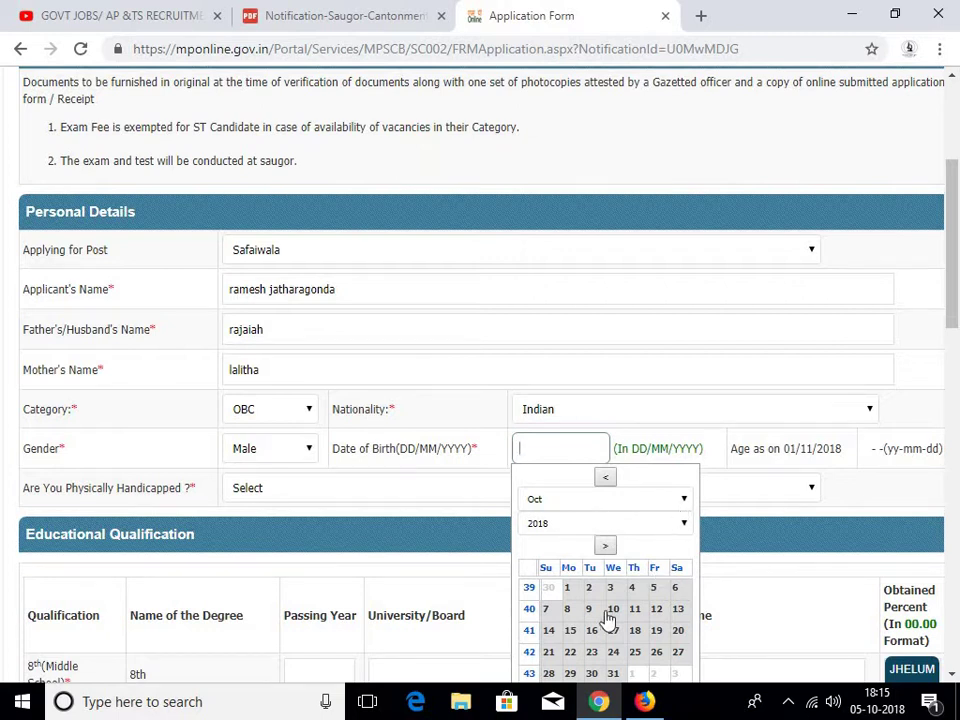
left_click(684, 523)
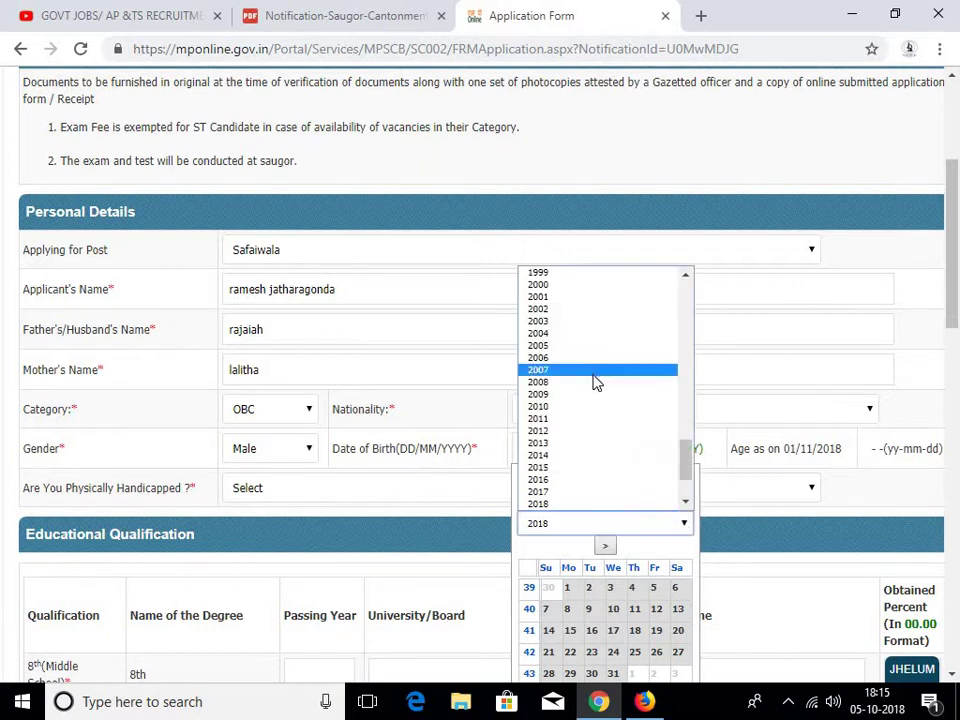
scroll(595, 380, "up", 5)
scroll(598, 376, "down", 6)
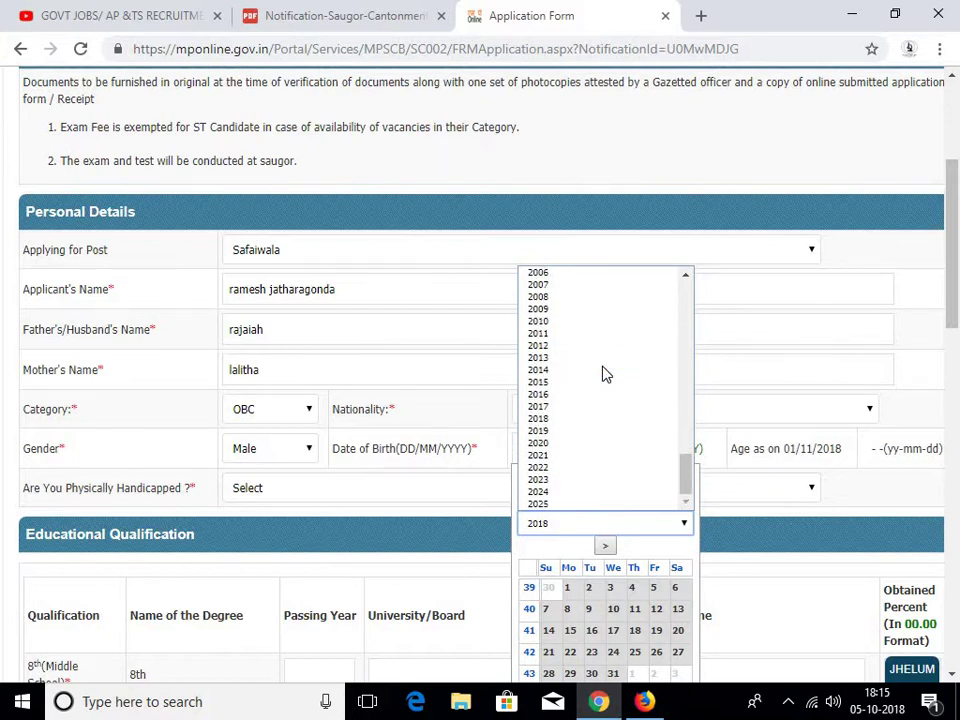
scroll(601, 374, "up", 2)
left_click(574, 300)
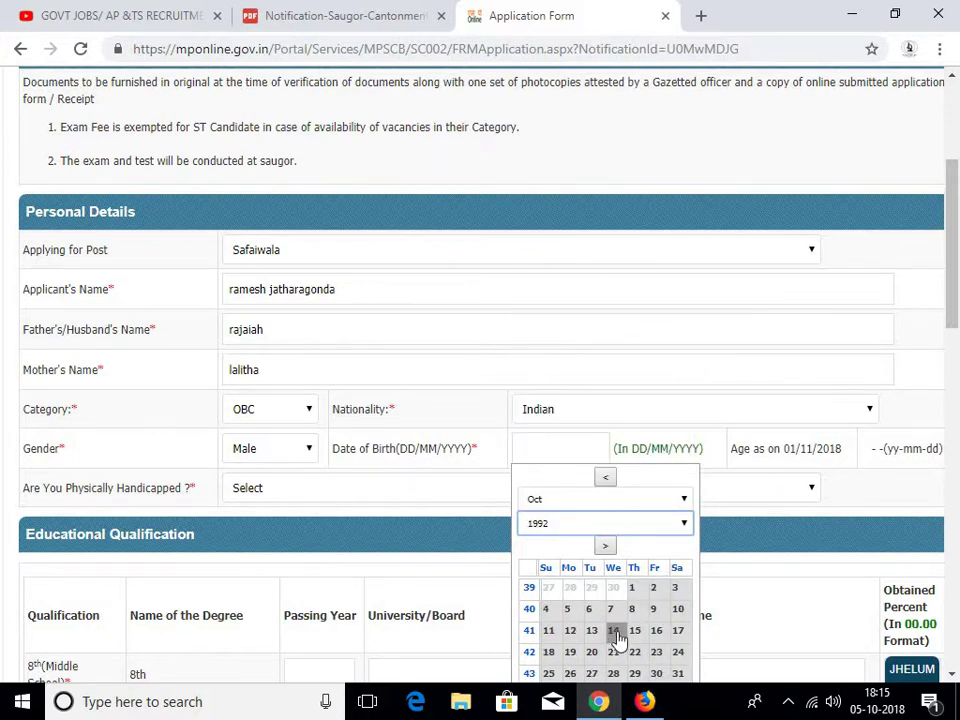
left_click(614, 632)
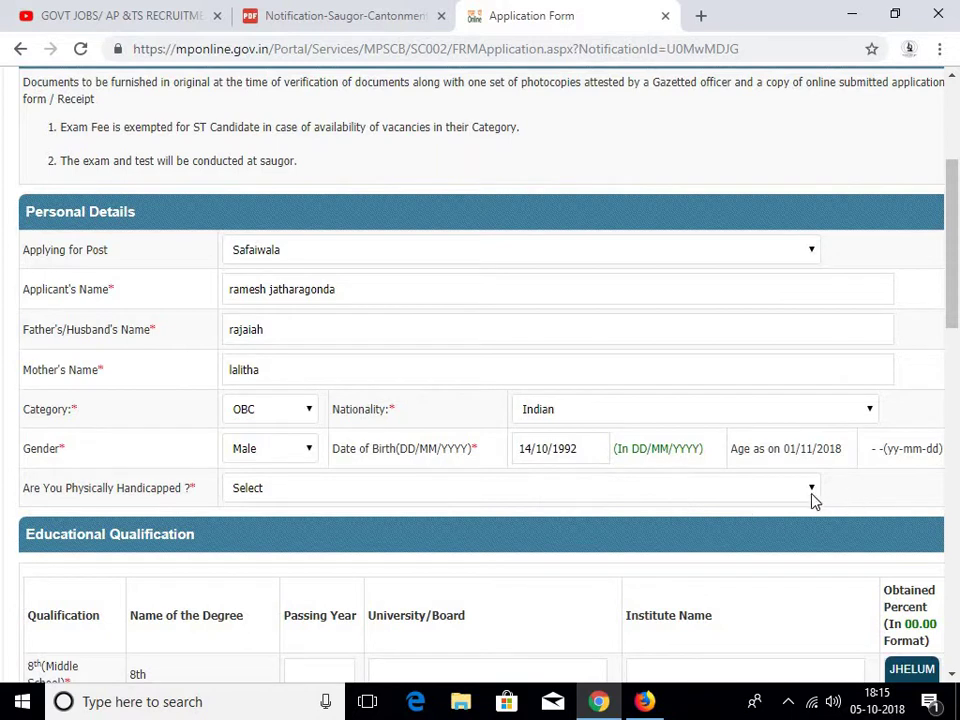
left_click(388, 492)
left_click(322, 540)
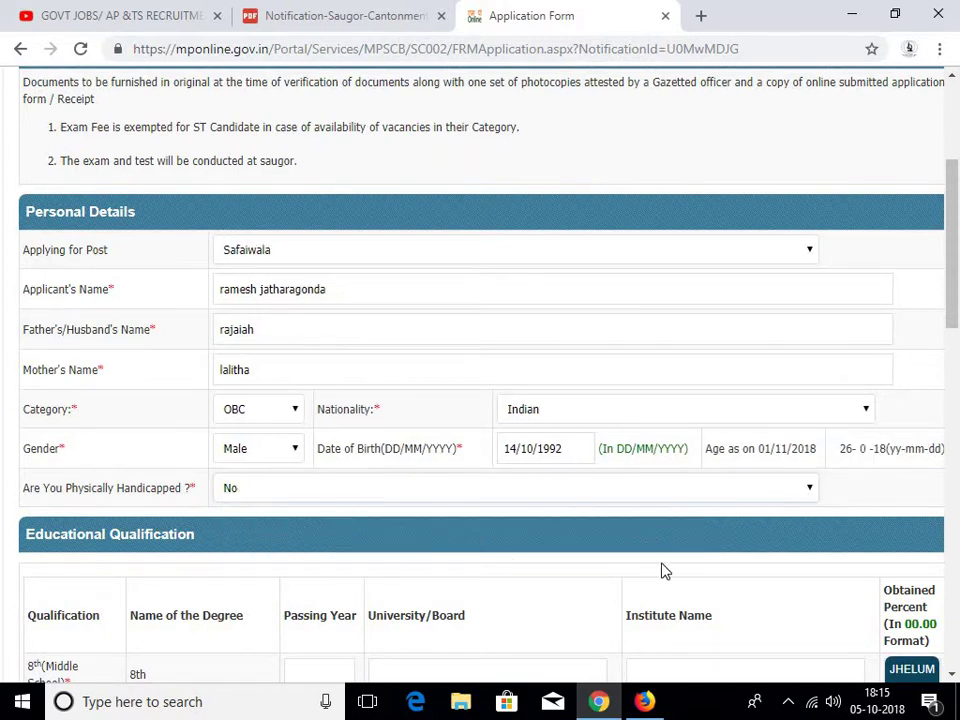
Fill the 8th-class row: board of secondary education, institute svbhs, obtained percent 68
scroll(845, 490, "down", 2)
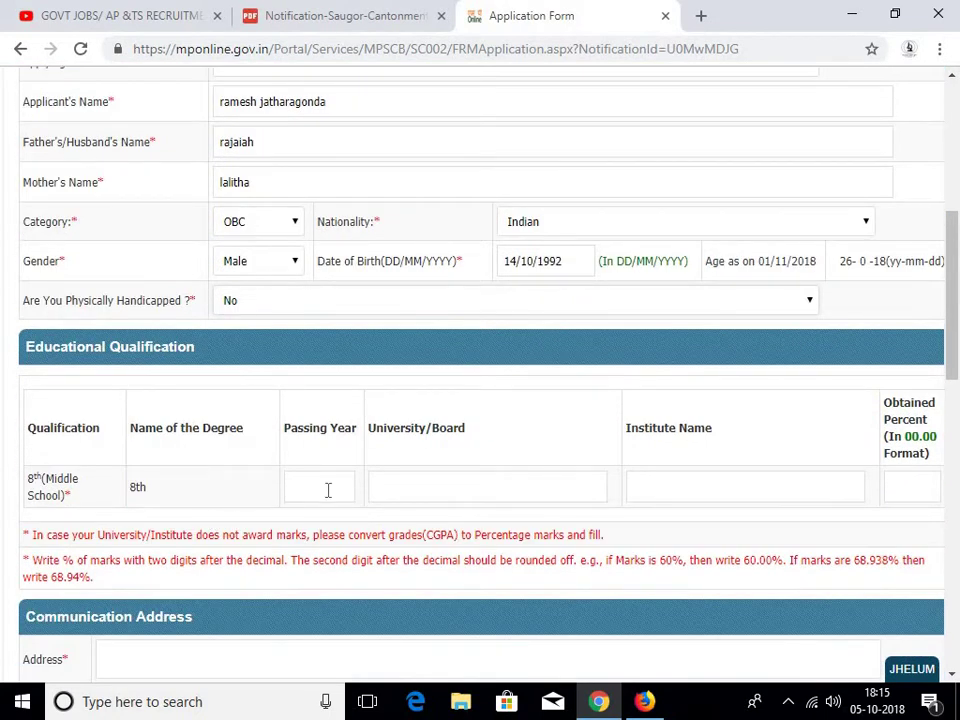
left_click(327, 490)
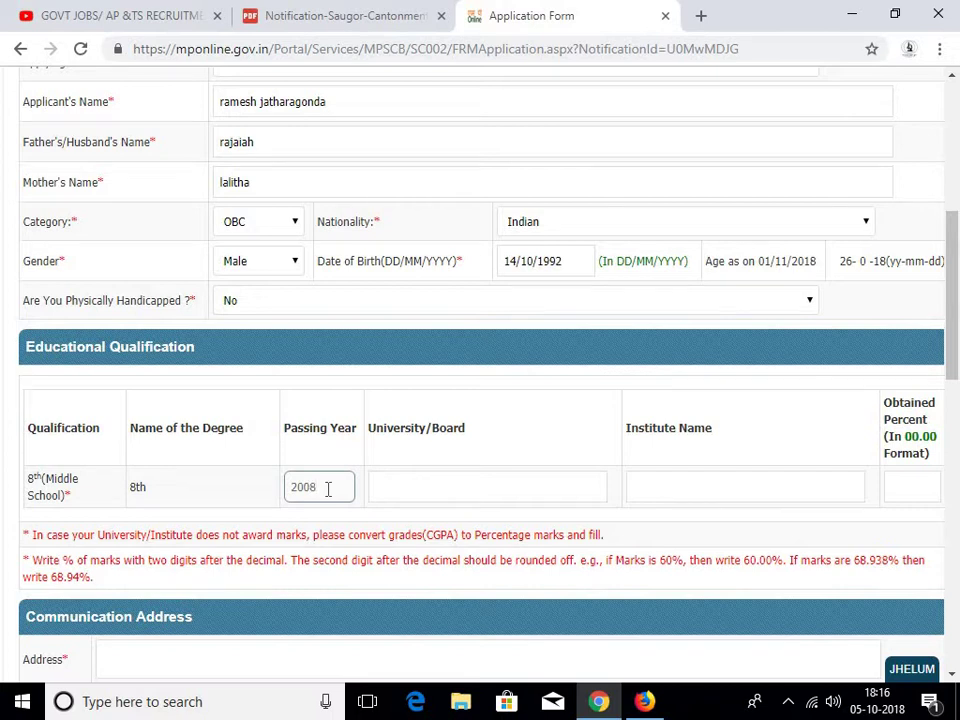
left_click(522, 489)
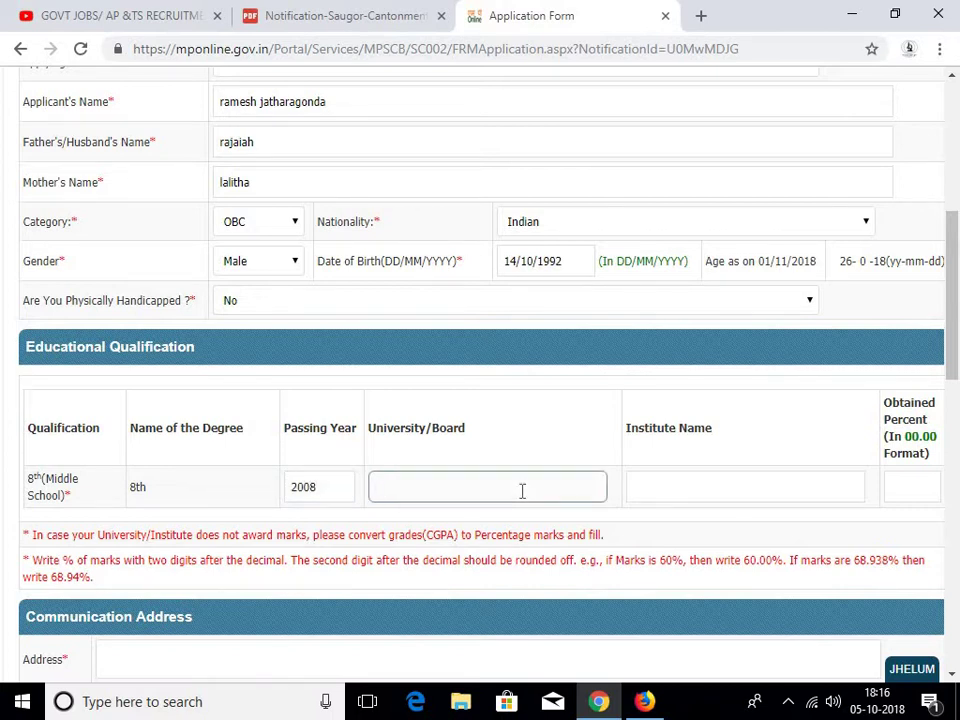
type("board of secondary ed")
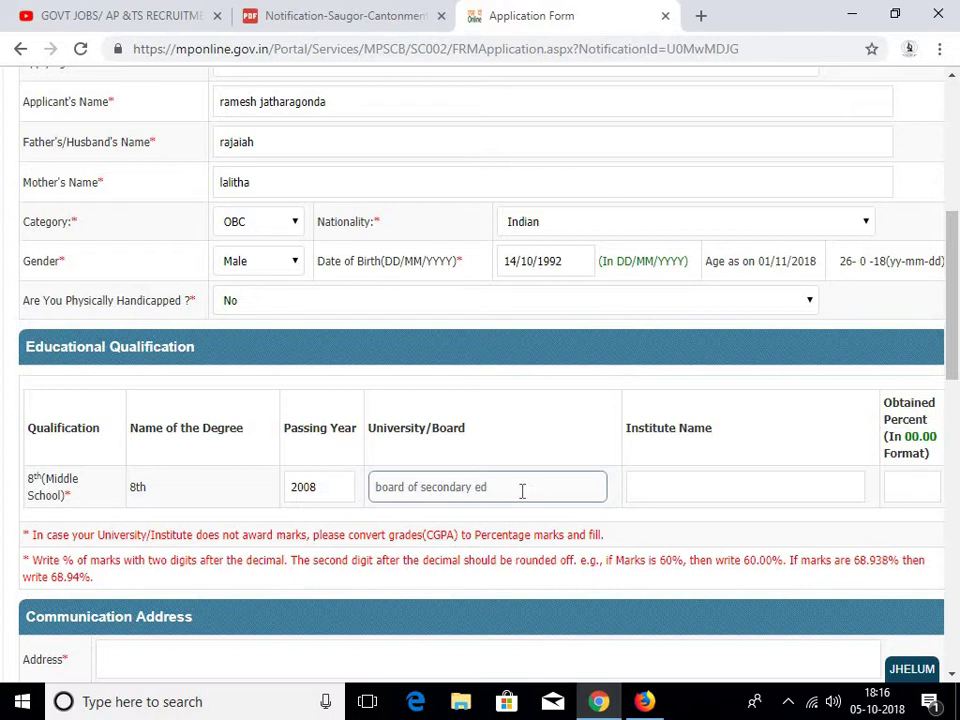
type("ucation")
left_click(735, 487)
type("sv")
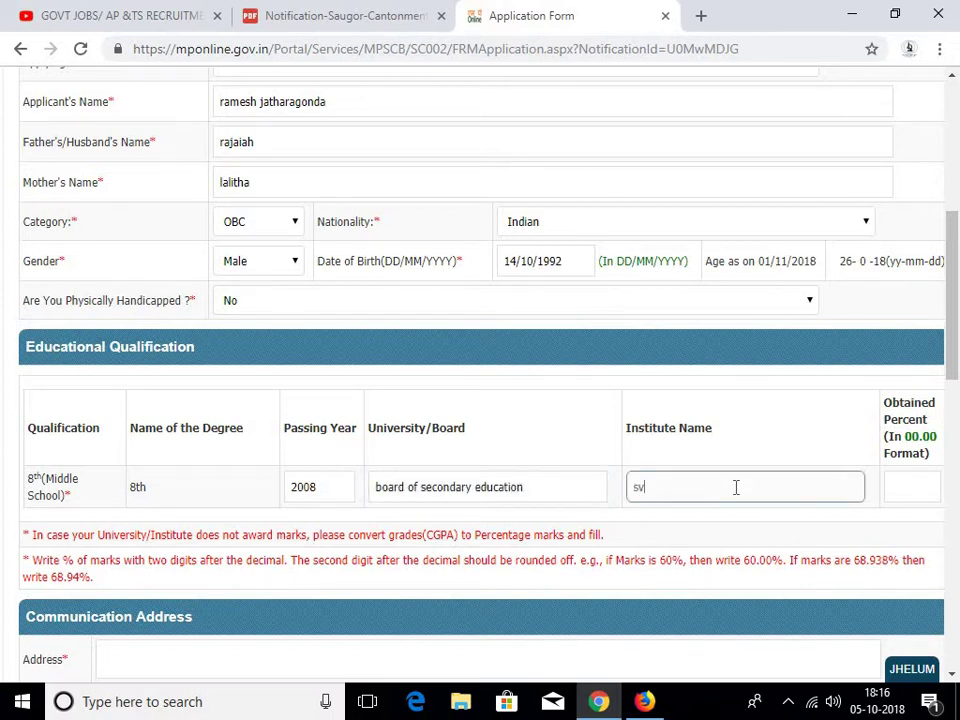
type("bhs")
left_click(903, 494)
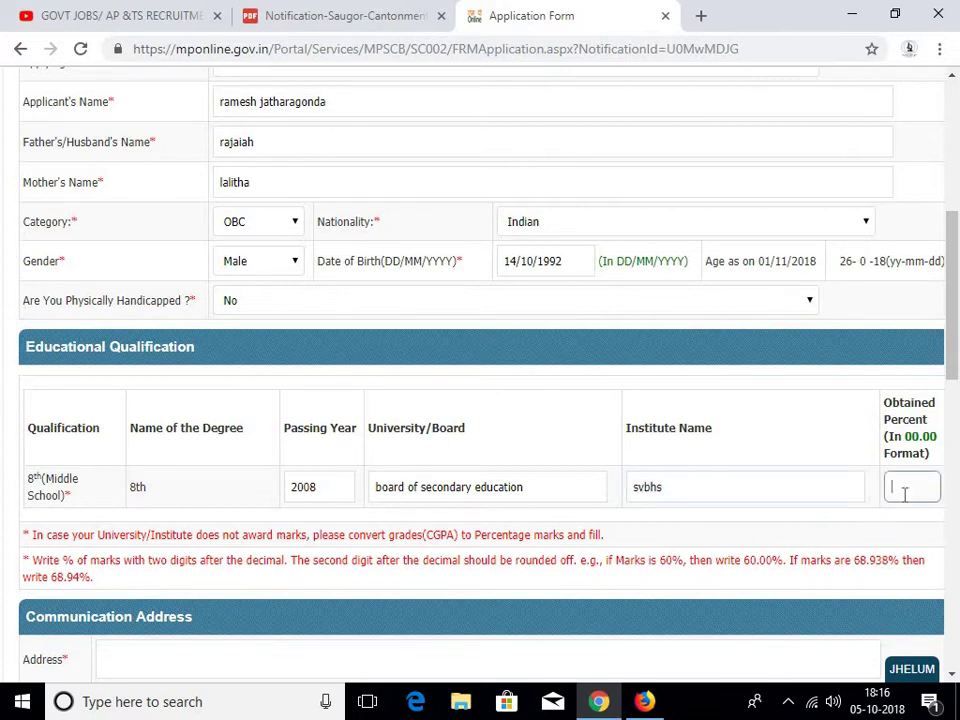
type("68.")
scroll(535, 532, "down", 3)
left_click(194, 386)
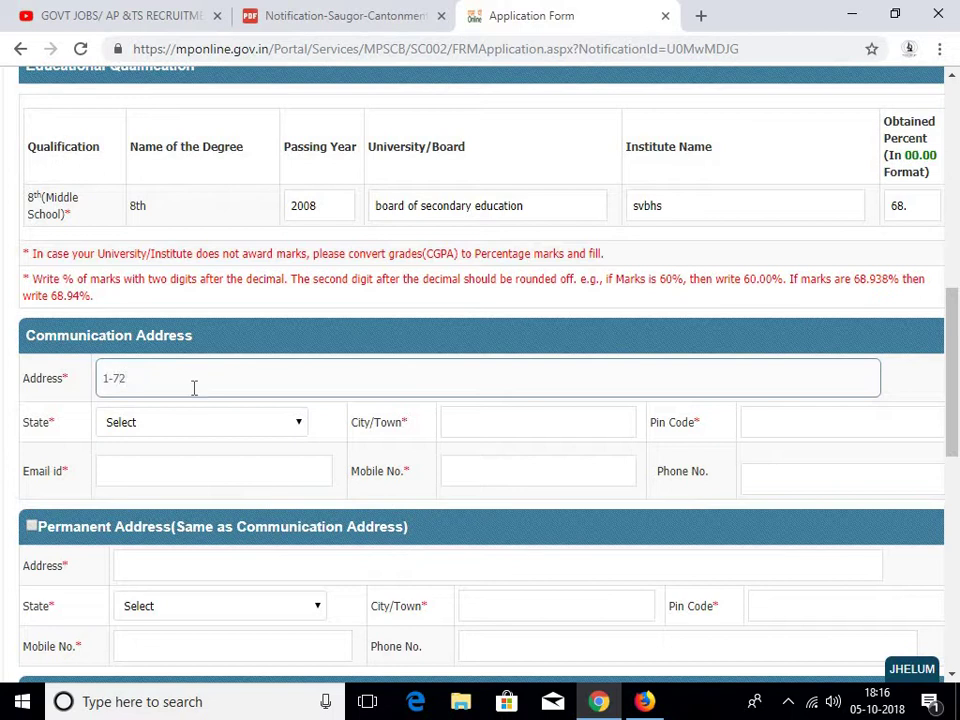
left_click(193, 415)
scroll(194, 398, "down", 5)
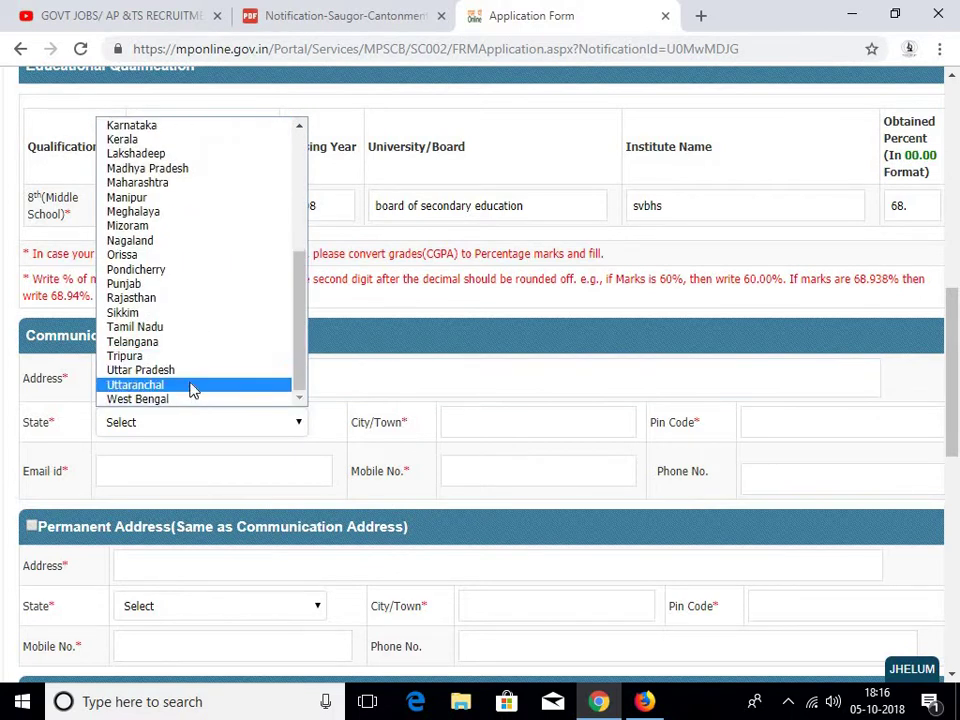
left_click(178, 344)
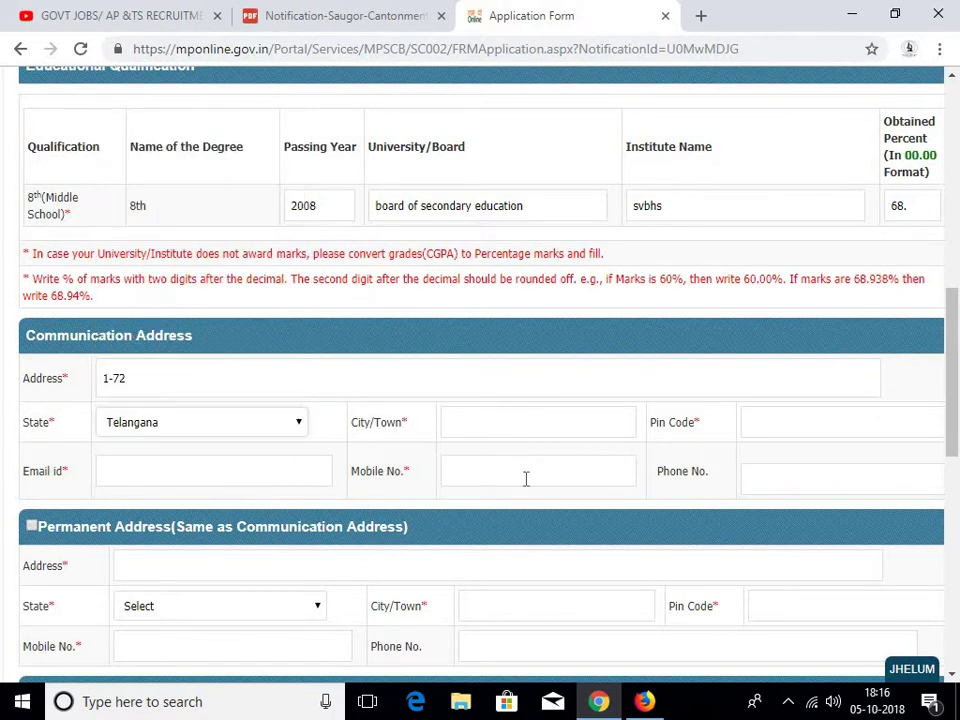
left_click(480, 427)
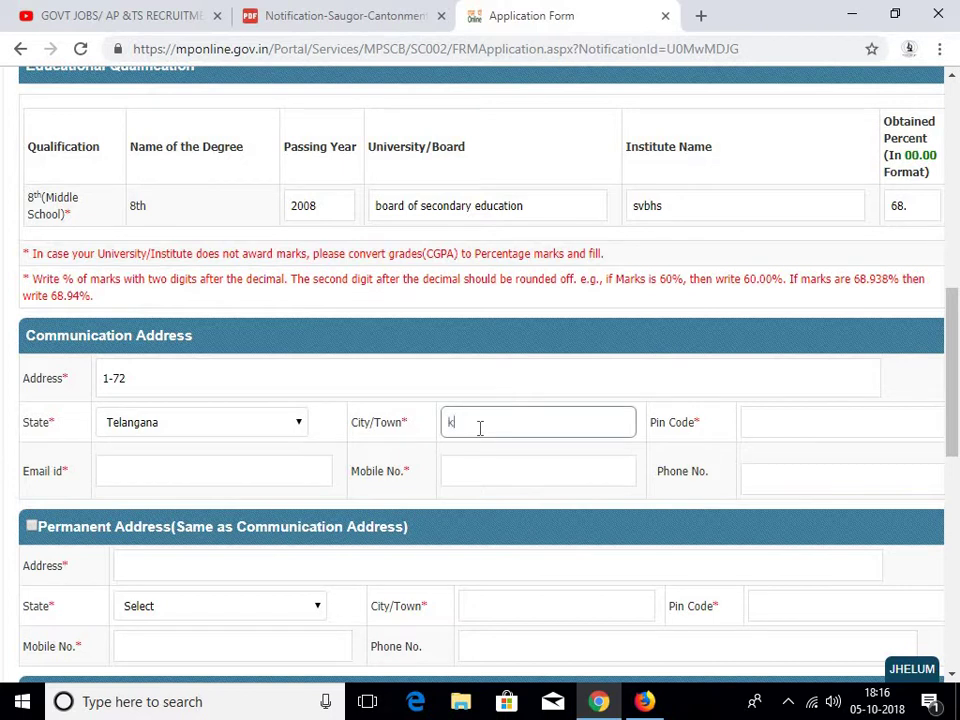
type("karimnagar")
left_click(837, 422)
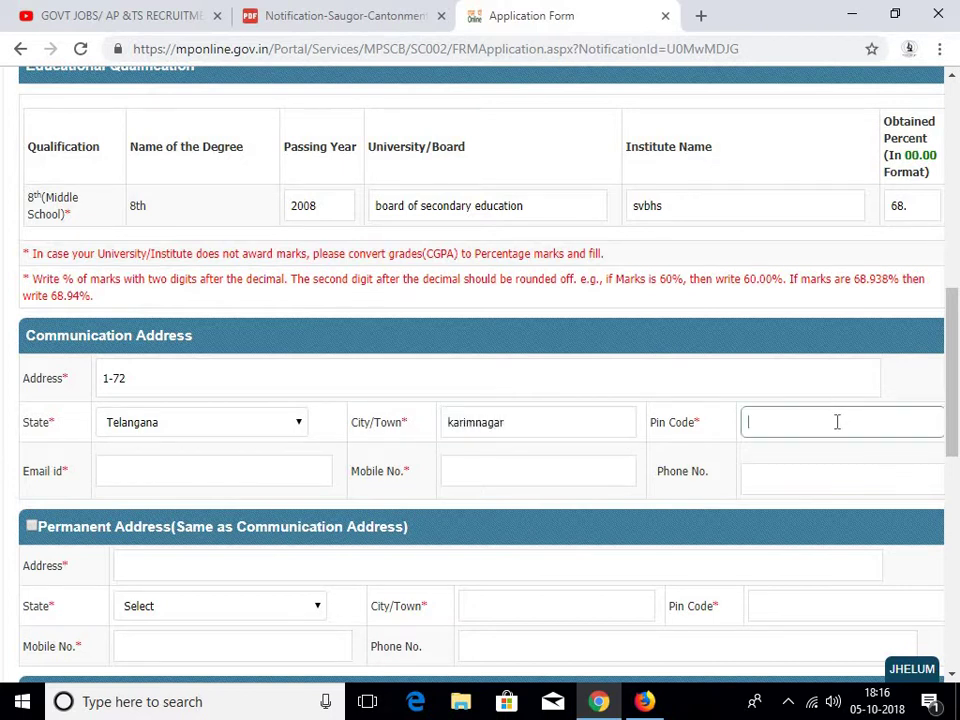
type("505001")
Fill in the applicant's e-mail and mobile number, and mark permanent address same as communication
left_click(220, 480)
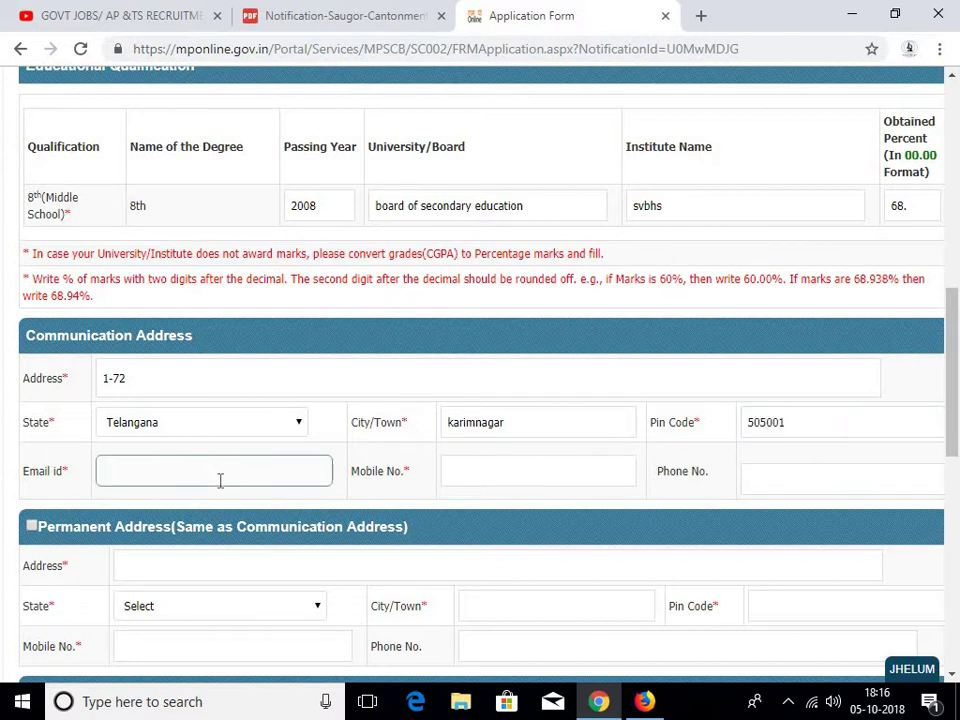
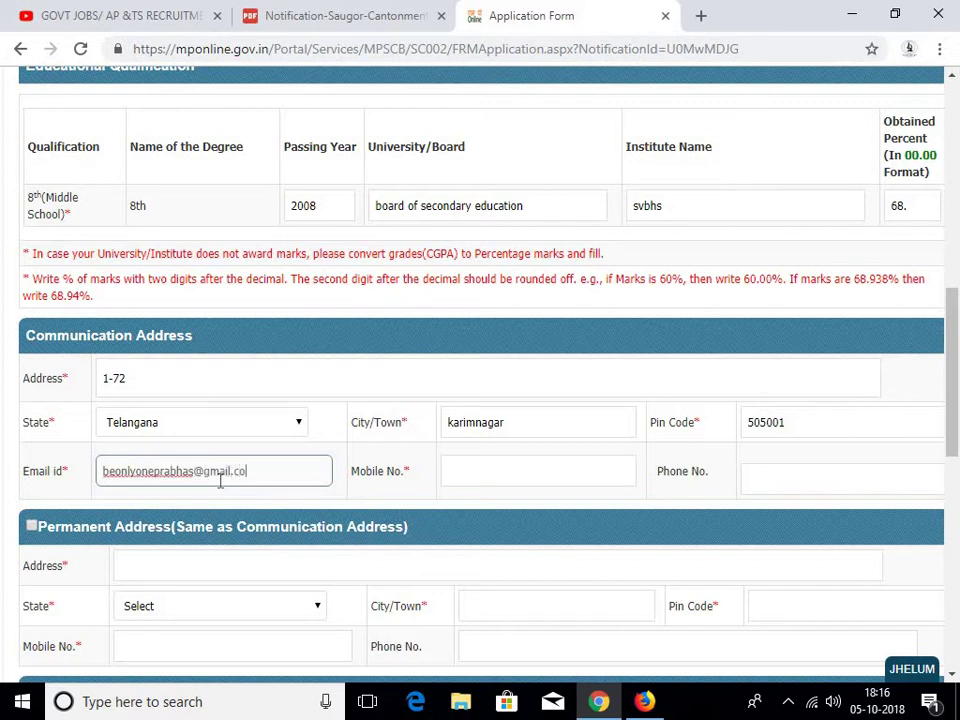
key("Tab")
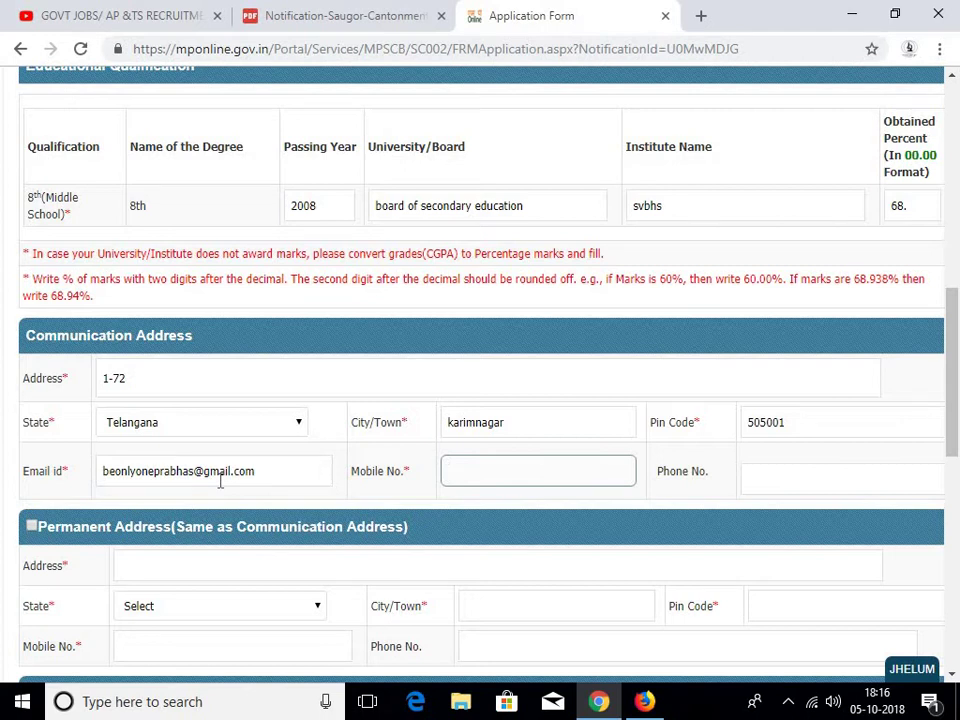
type("9999999999")
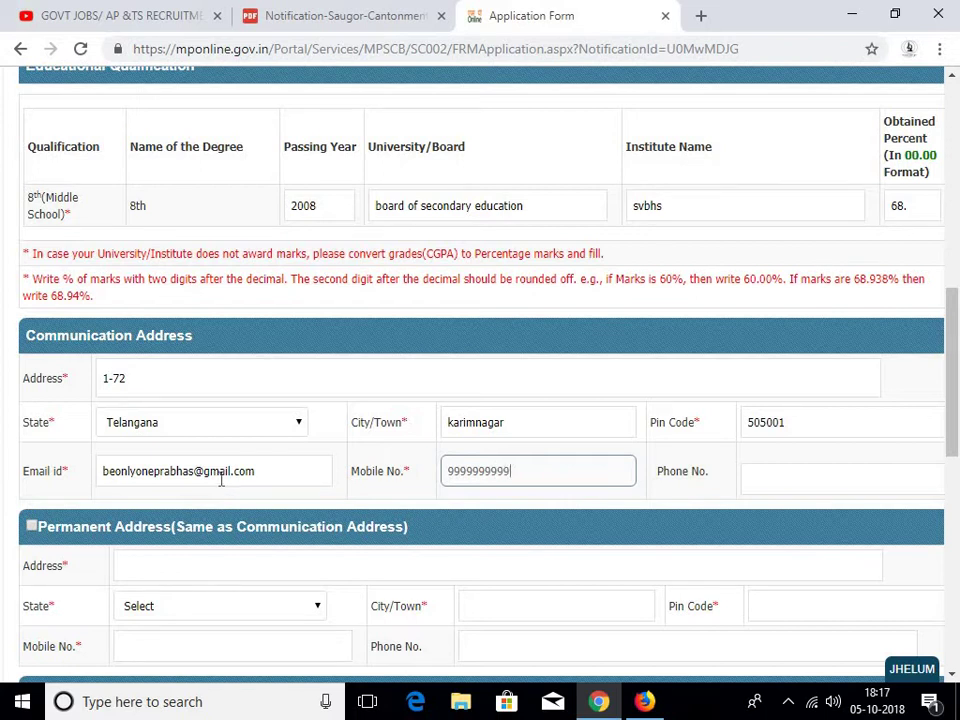
left_click(187, 568)
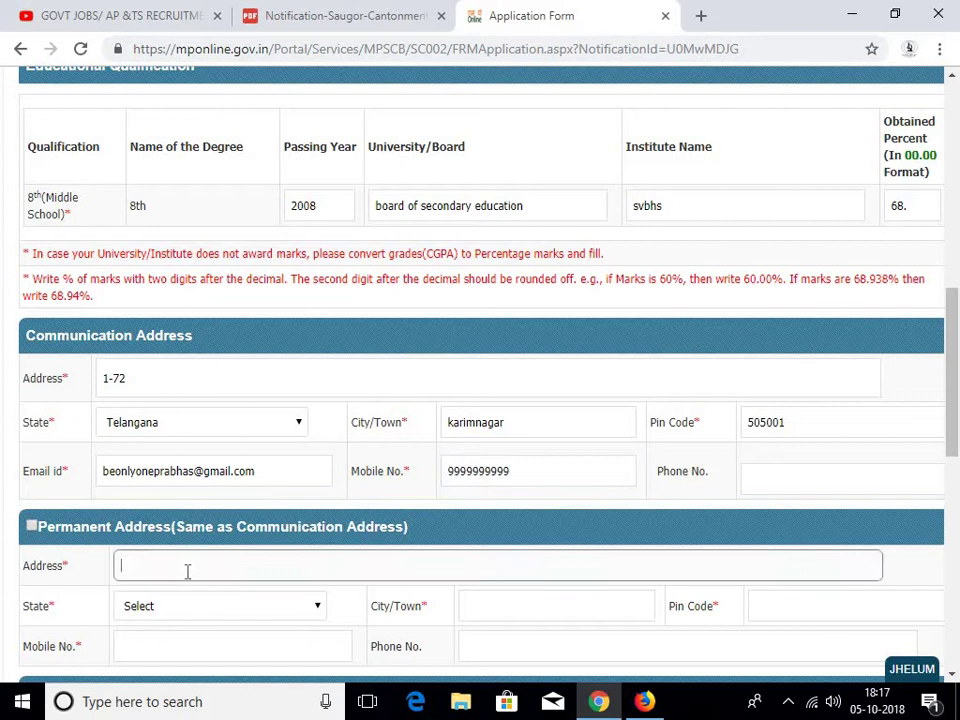
left_click(31, 526)
scroll(332, 444, "down", 3)
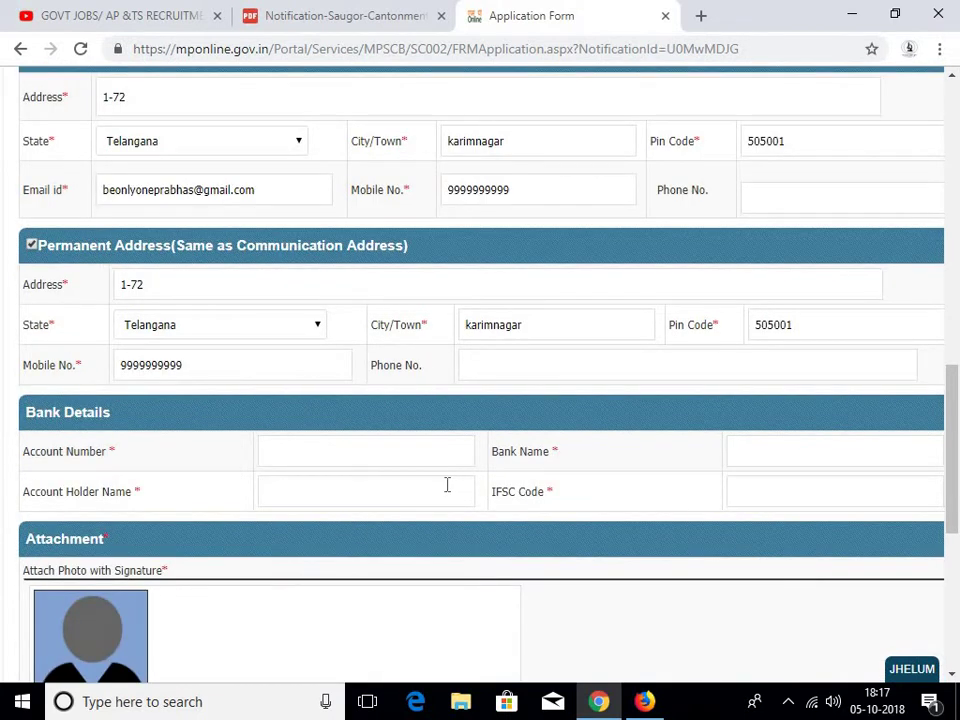
left_click(367, 455)
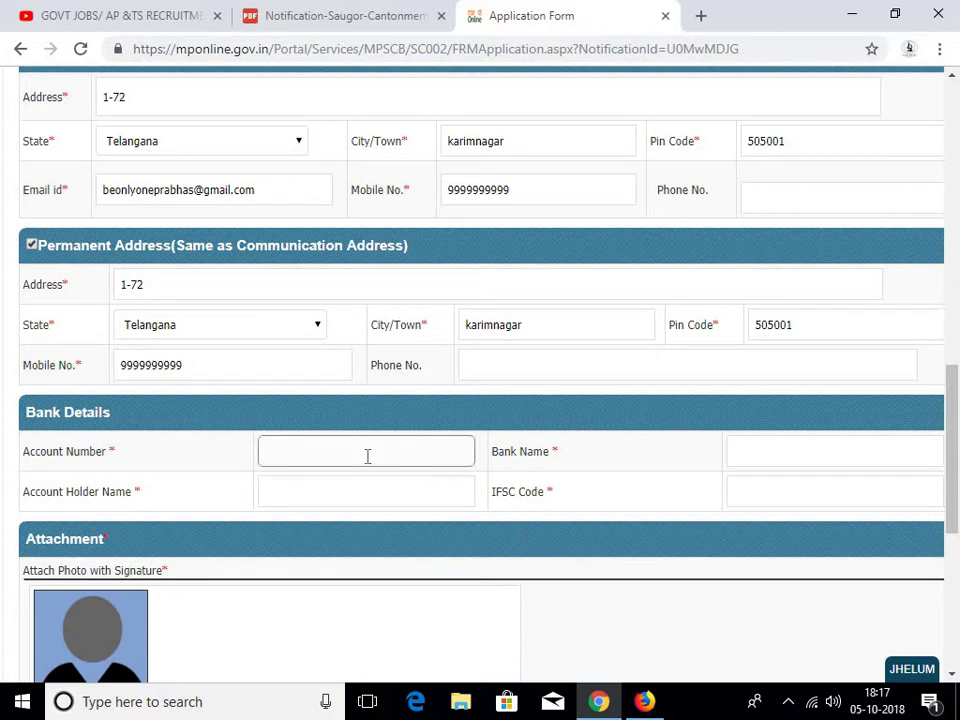
scroll(390, 452, "down", 3)
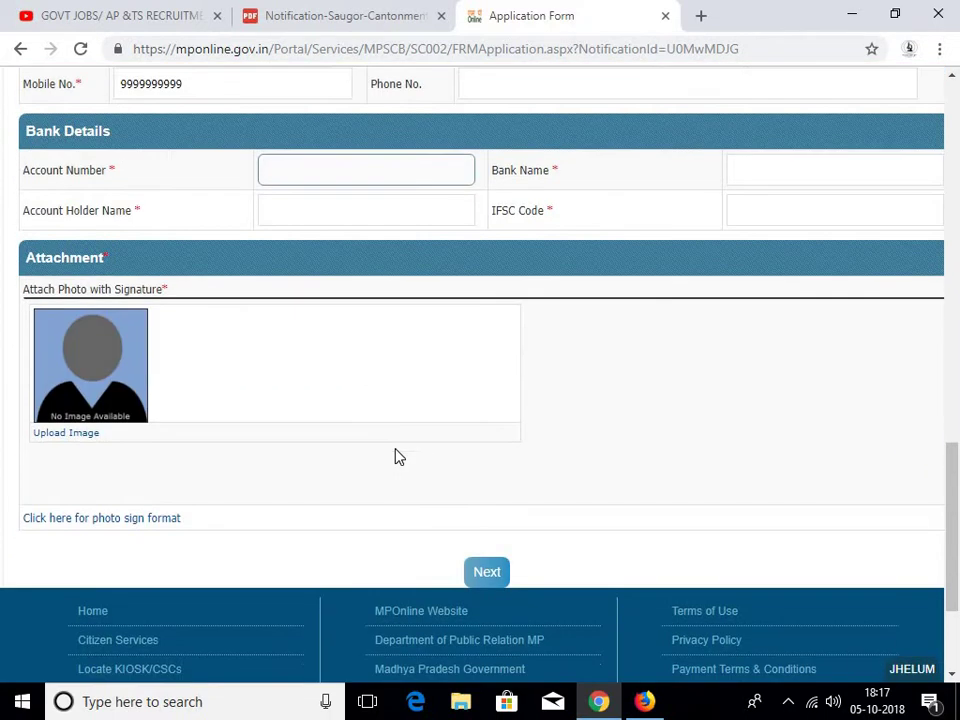
scroll(412, 460, "up", 6)
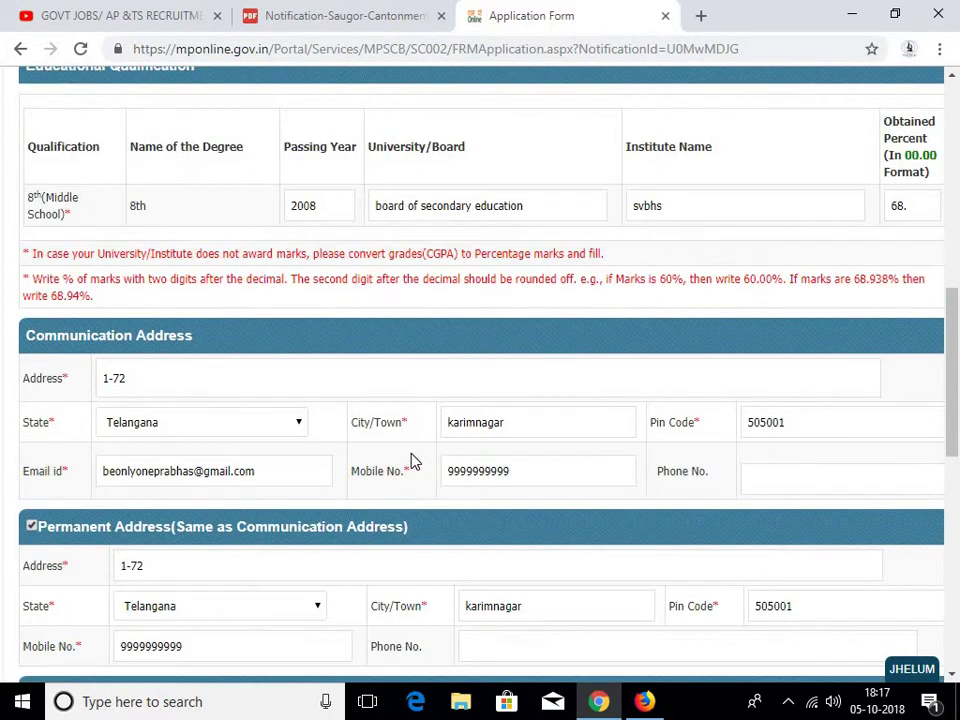
scroll(412, 460, "down", 3)
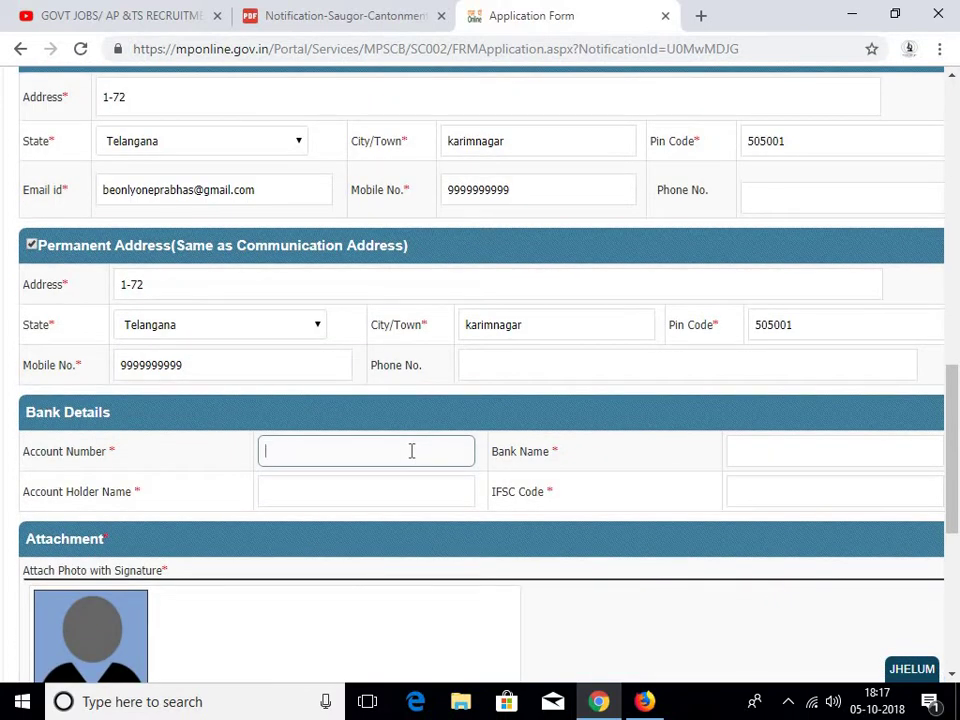
scroll(587, 510, "down", 3)
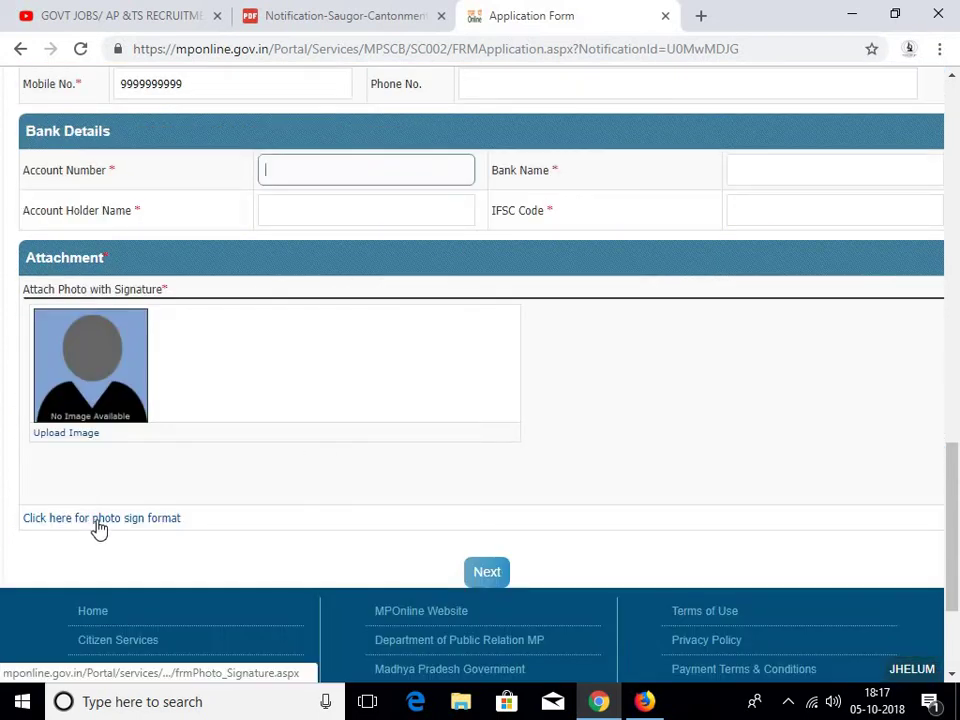
scroll(670, 462, "up", 3)
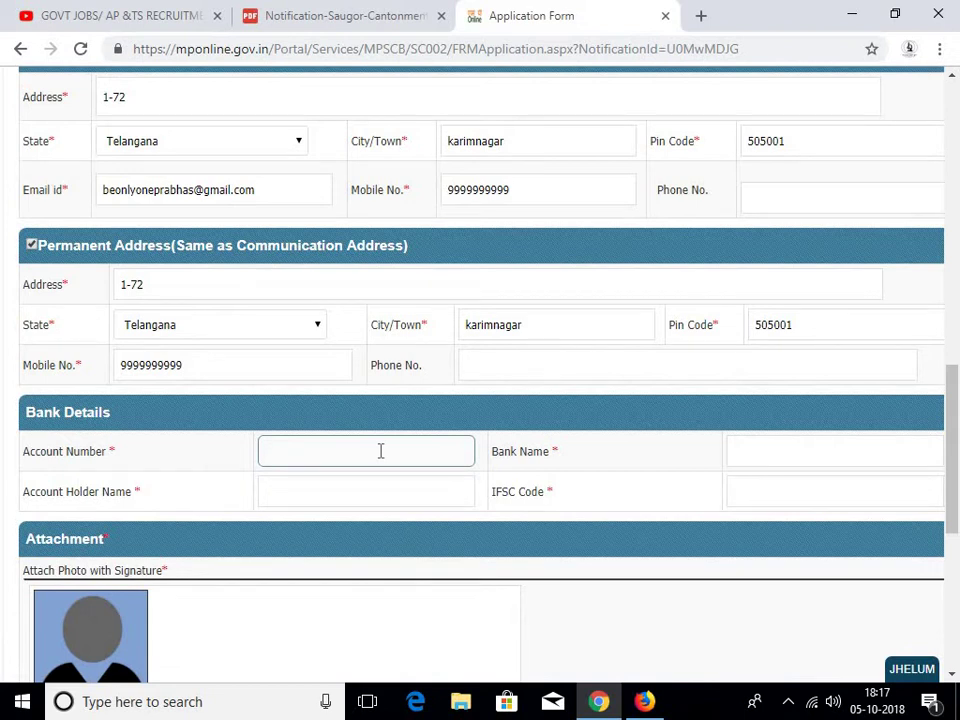
scroll(405, 438, "up", 7)
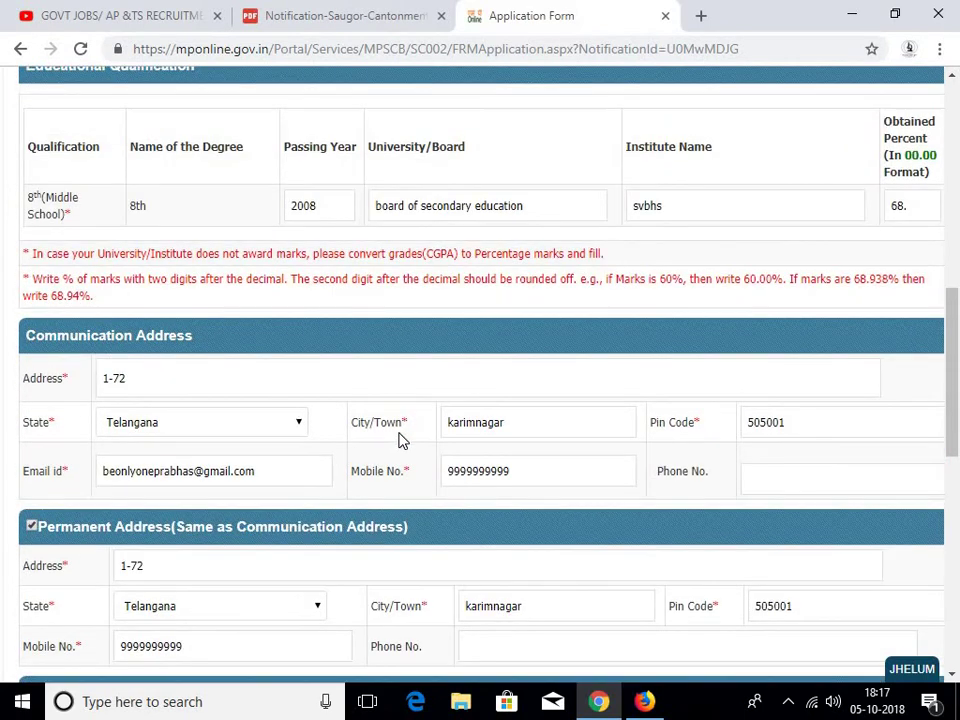
scroll(431, 306, "down", 6)
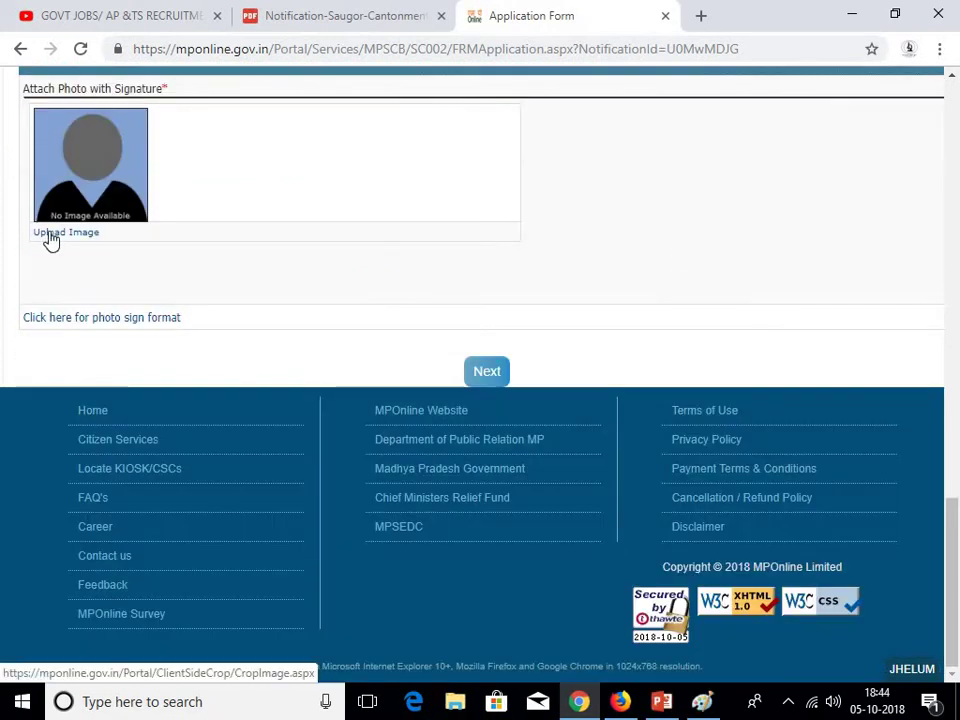
Upload the sample pic & sign.jpg image for Photo with Signature
left_click(50, 234)
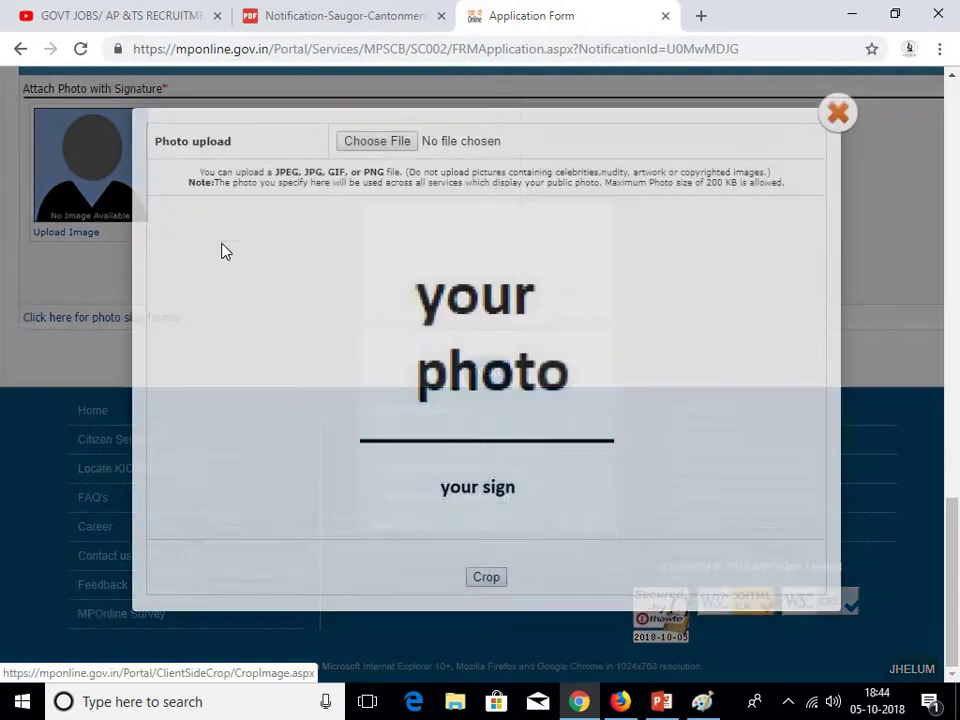
left_click(392, 143)
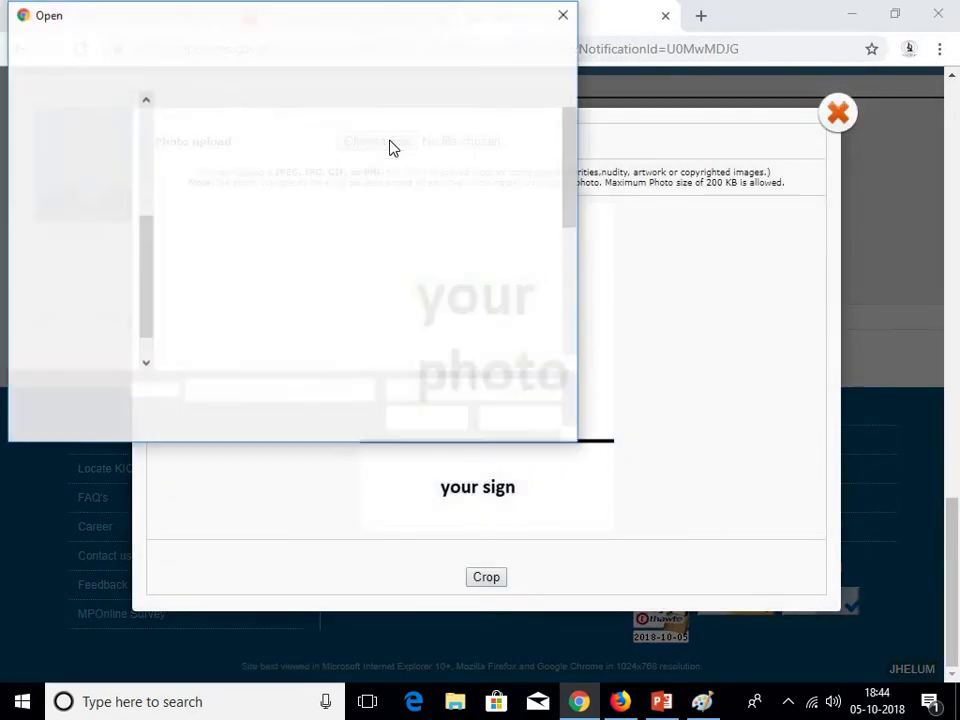
left_click_drag(574, 204, 576, 298)
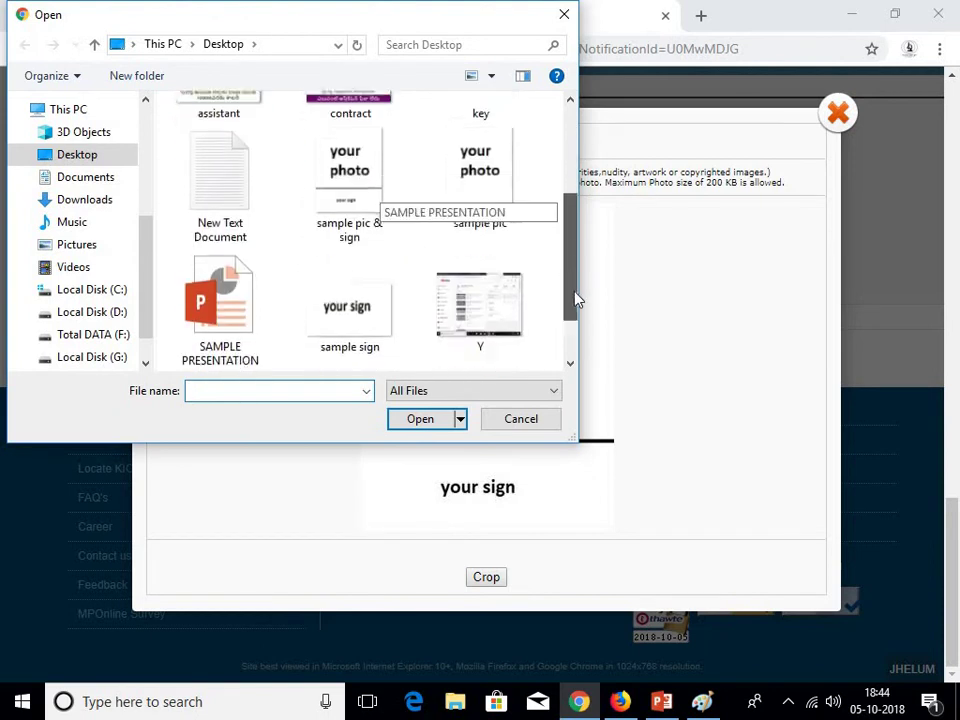
double_click(349, 178)
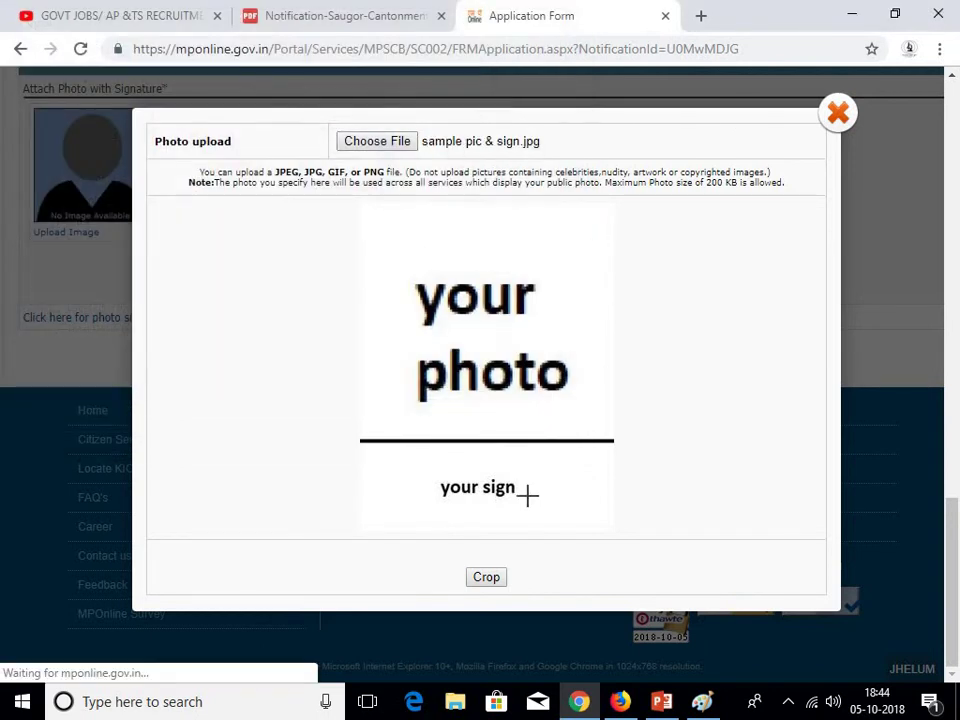
Adjust the crop frame to cover both photo and signature, then crop to attach it
left_click(490, 578)
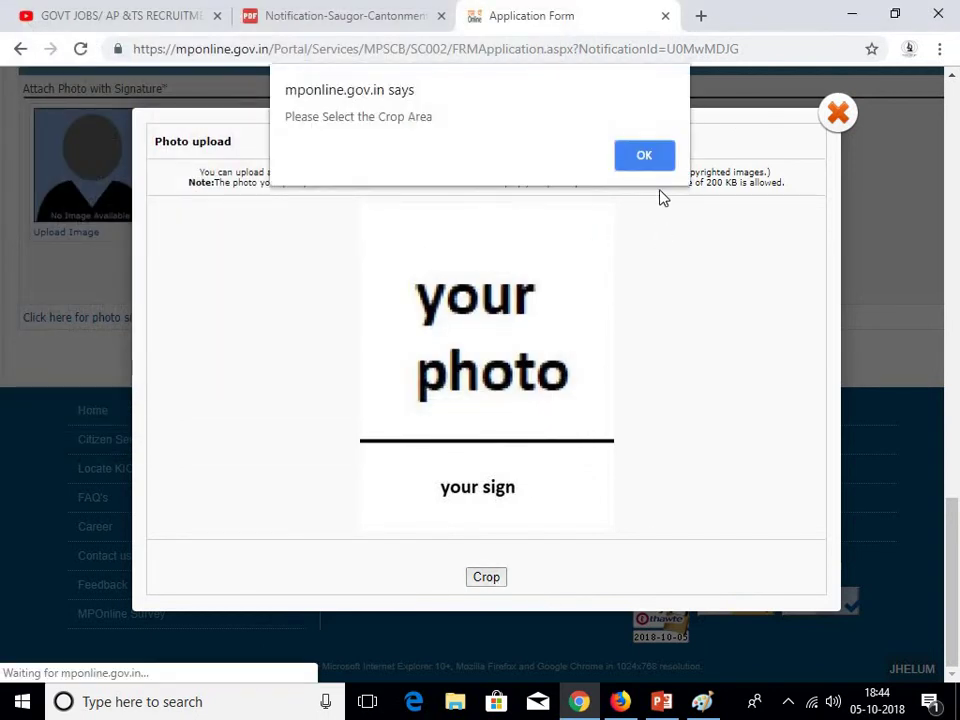
left_click(655, 157)
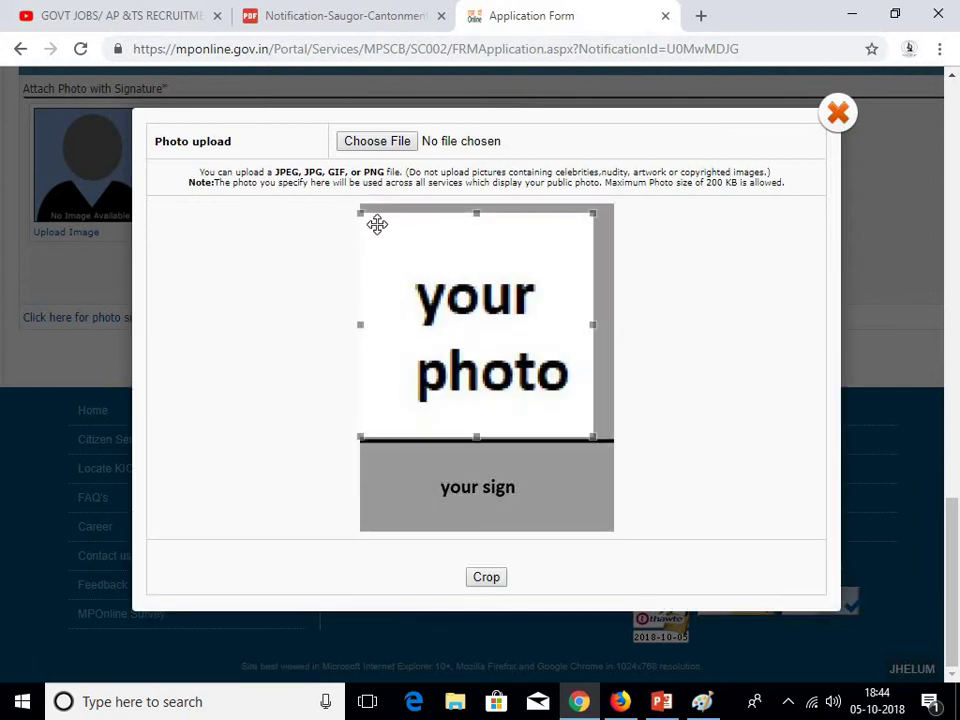
left_click_drag(384, 217, 388, 211)
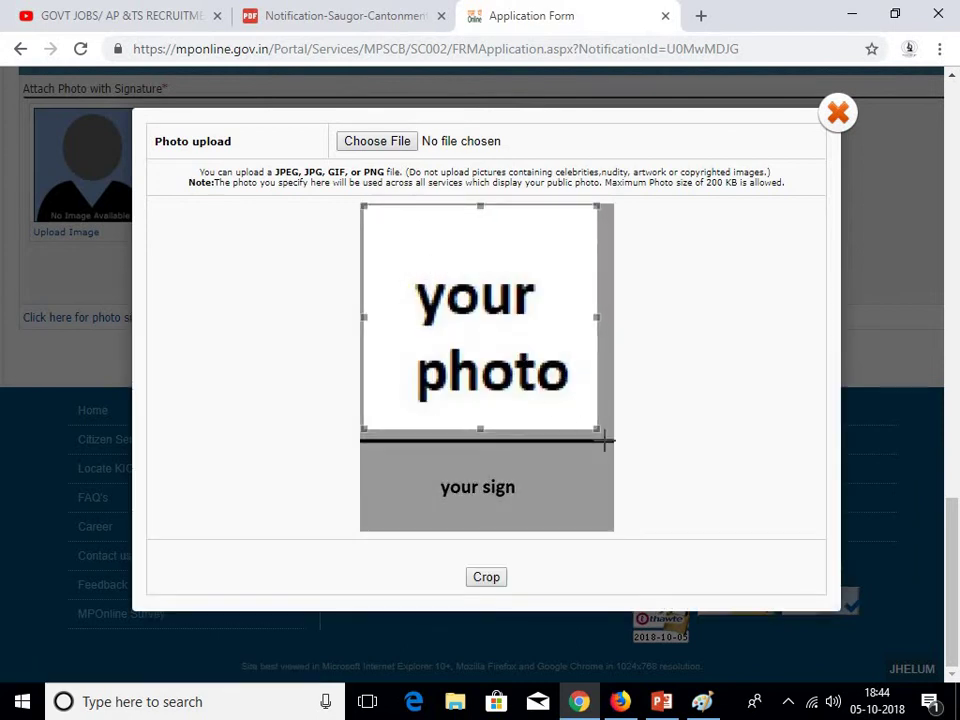
left_click_drag(596, 429, 606, 533)
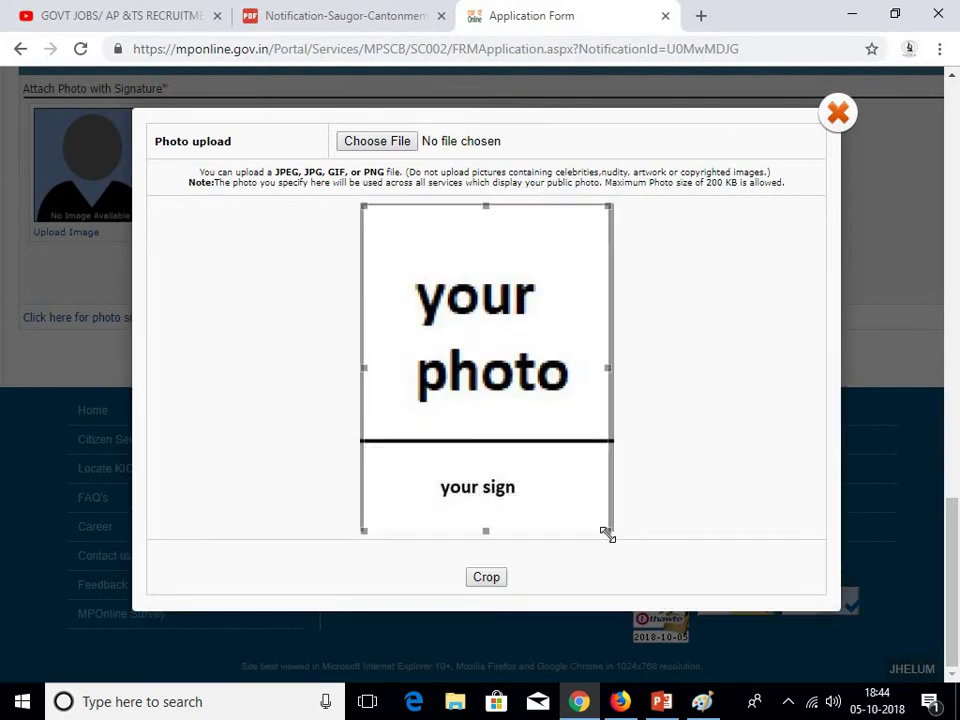
left_click(490, 575)
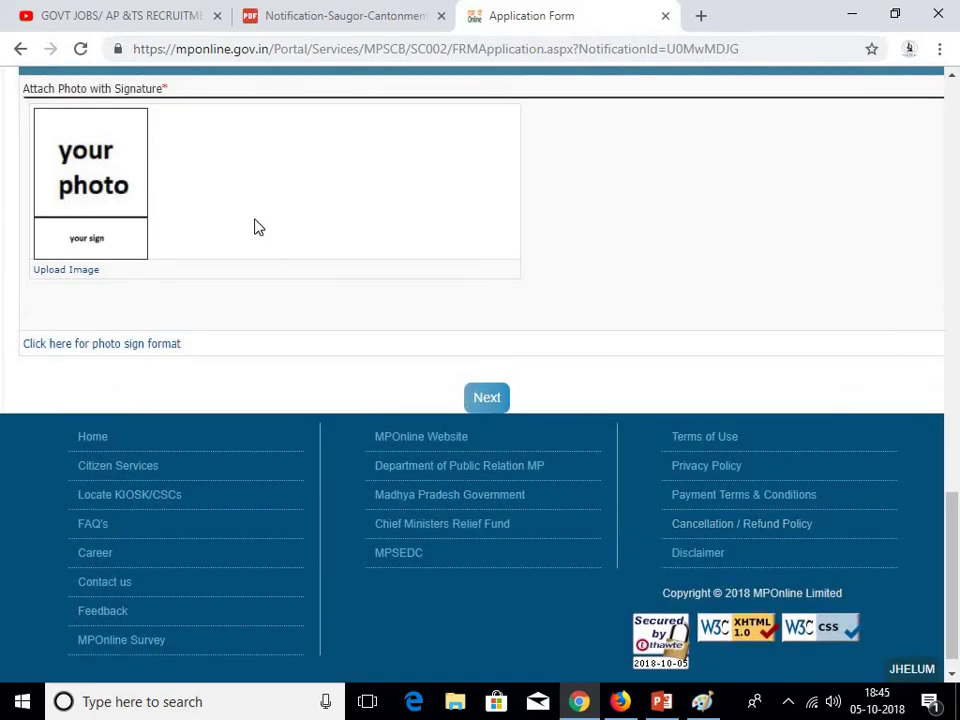
Fix the invalid-percentage warning by changing the 8th obtained percent to 68.00
left_click(494, 398)
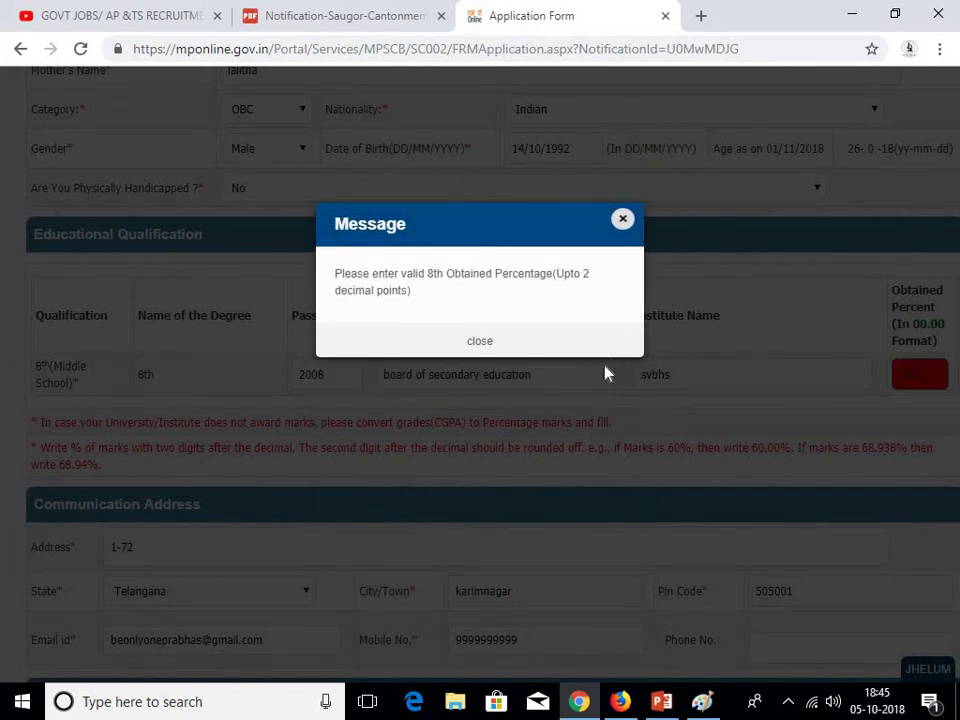
left_click(494, 353)
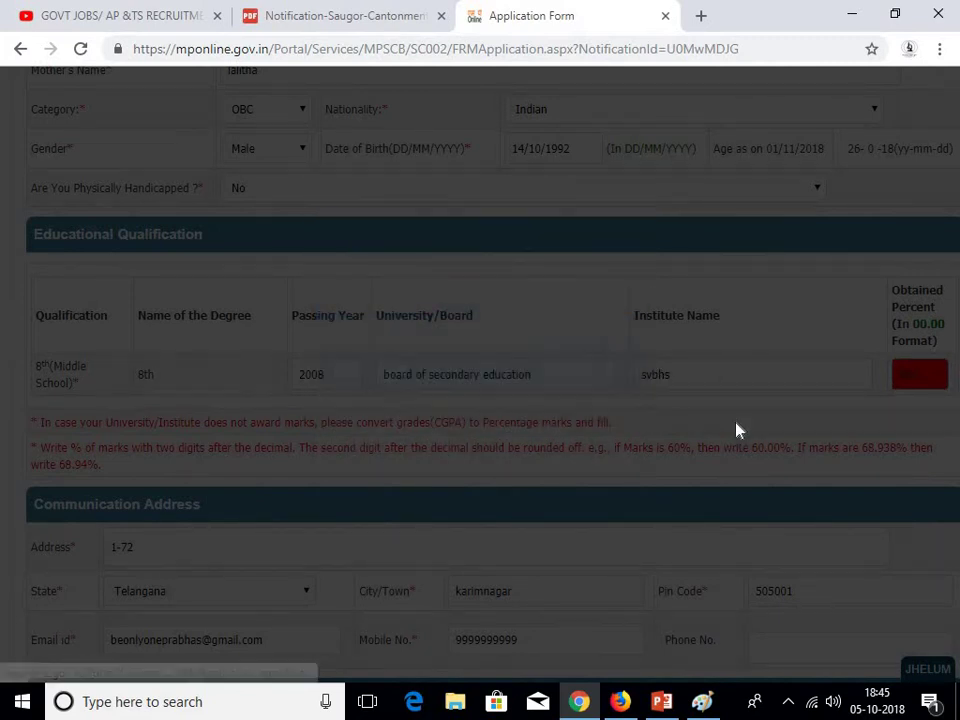
double_click(914, 374)
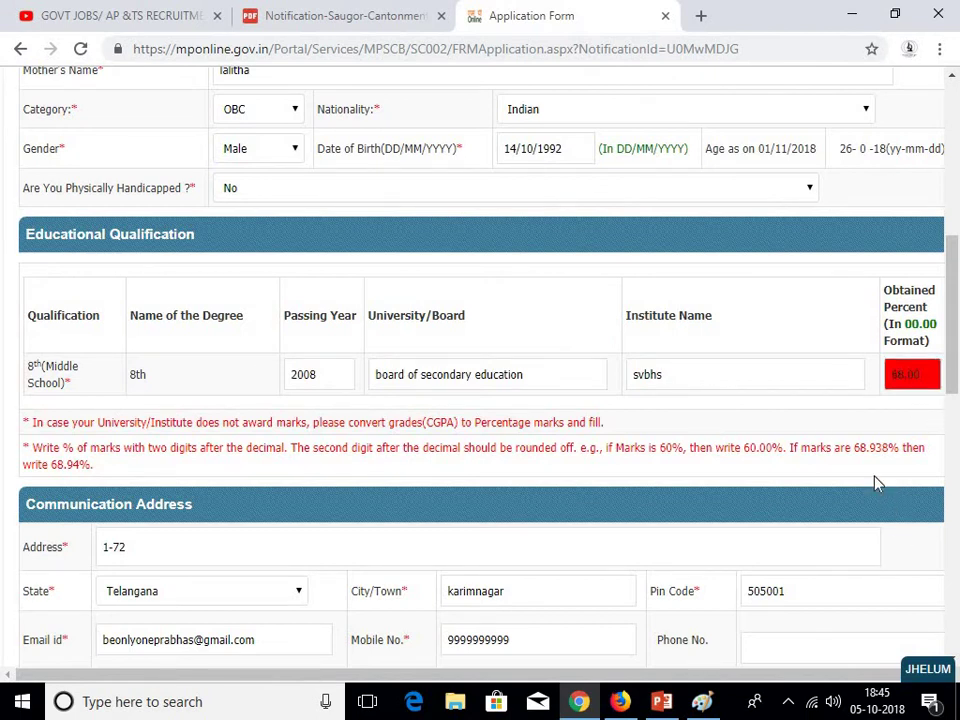
left_click(894, 495)
scroll(819, 396, "down", 10)
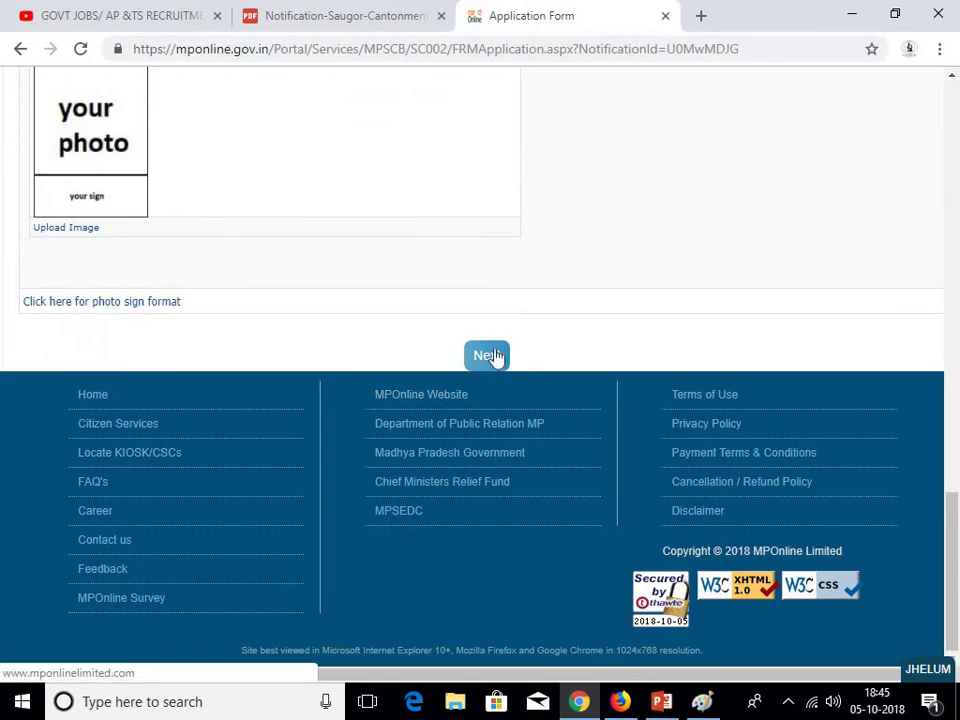
Save the form details and upload sample CERTIFICATE.jpg as the 8th certificate
left_click(491, 356)
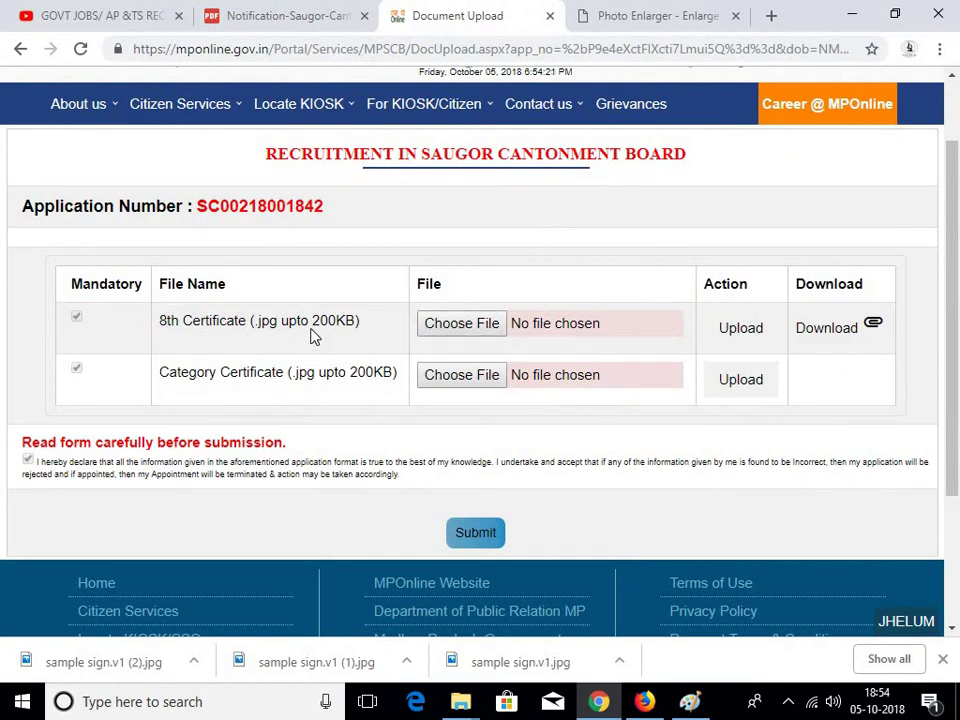
left_click(472, 336)
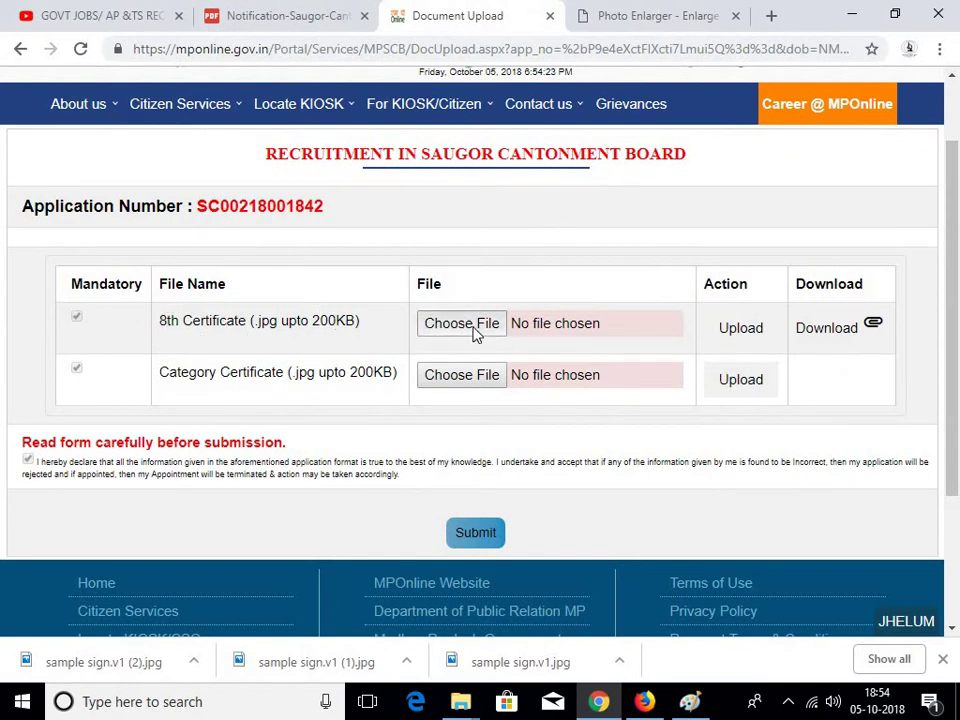
left_click_drag(575, 190, 572, 300)
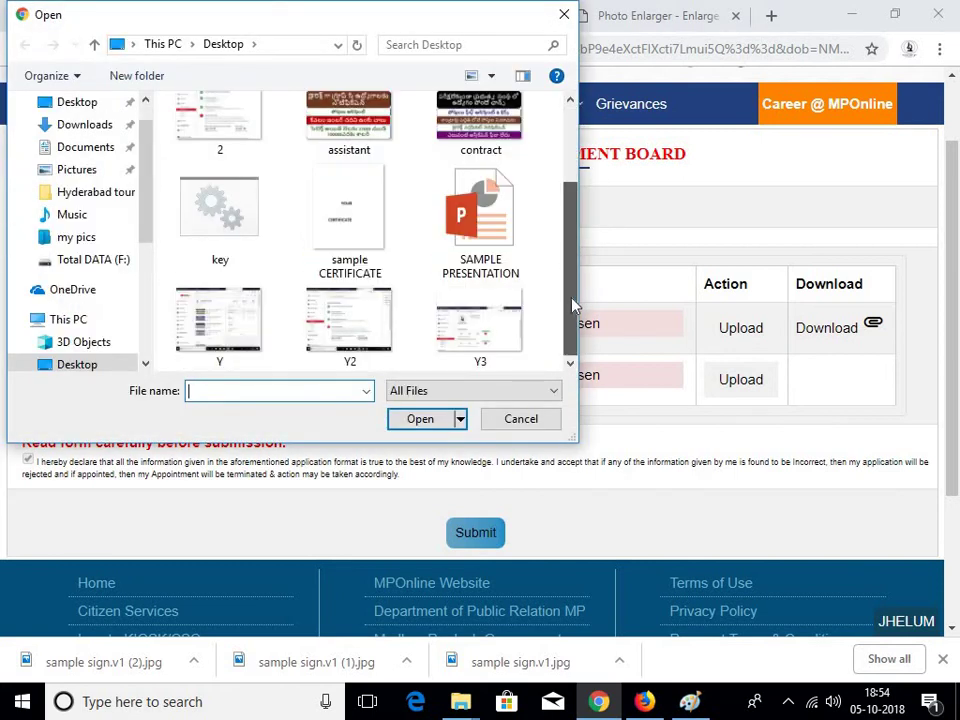
double_click(354, 242)
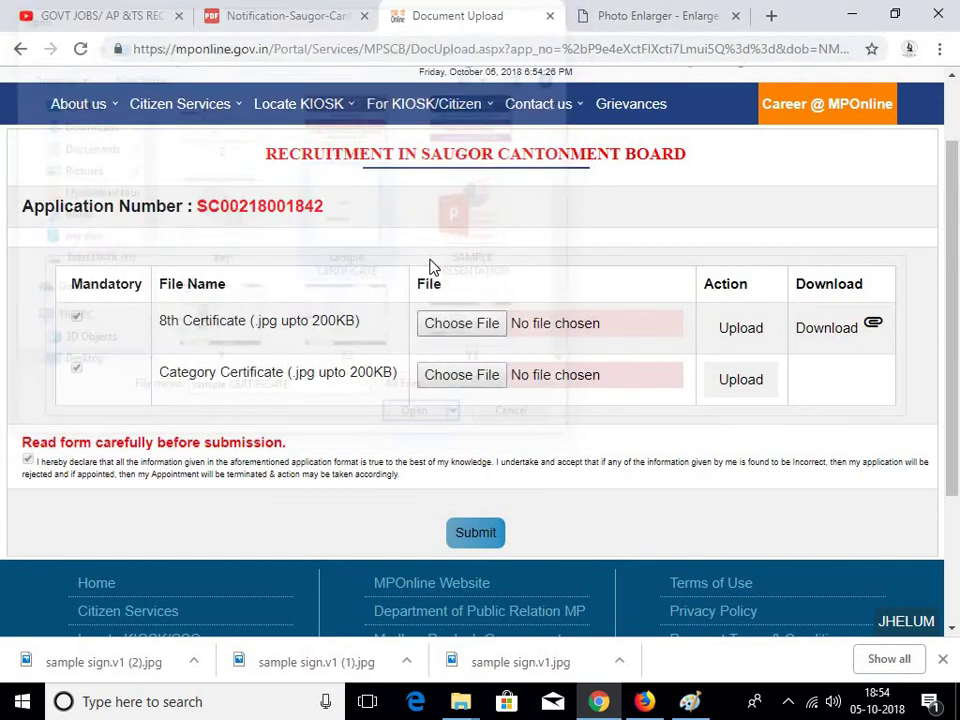
left_click(749, 342)
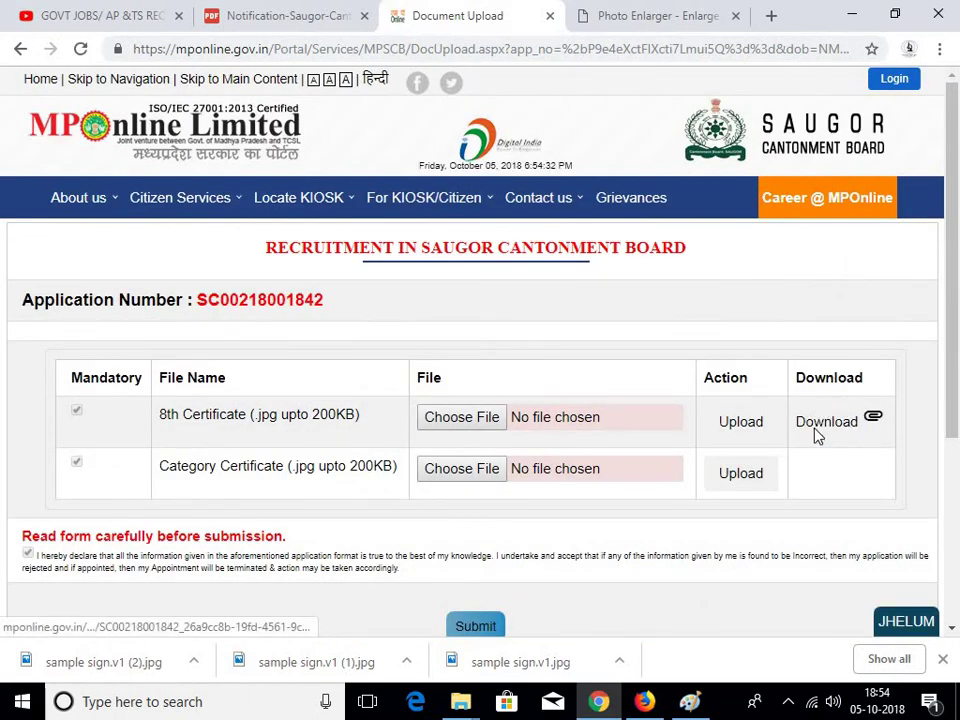
Upload sample CERTIFICATE.jpg as the Category certificate and submit the application
left_click(459, 470)
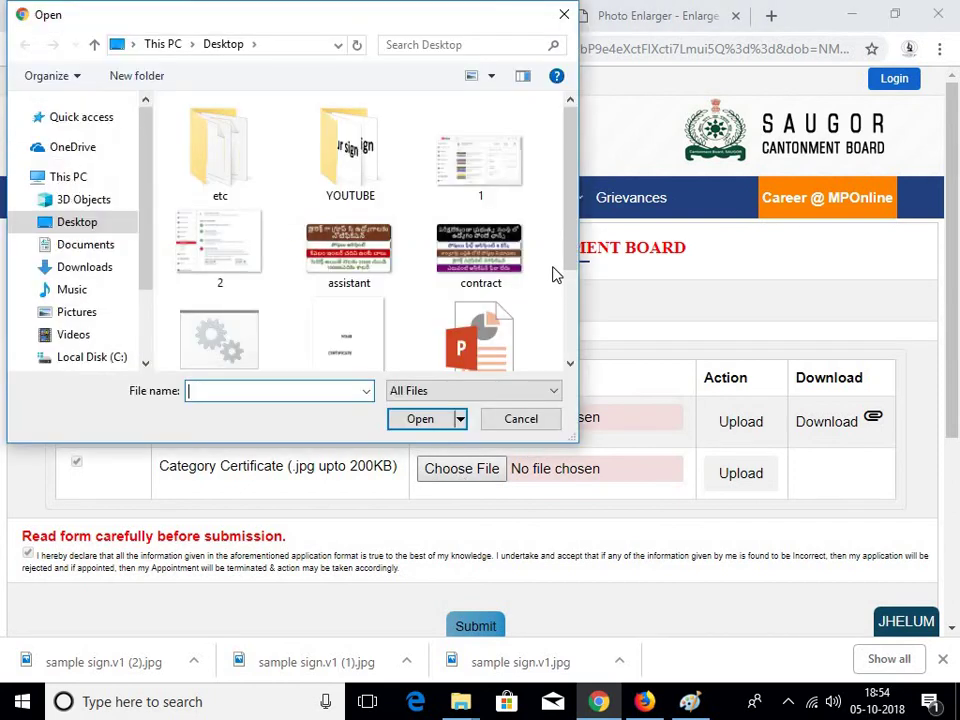
scroll(468, 289, "down", 2)
left_click(345, 212)
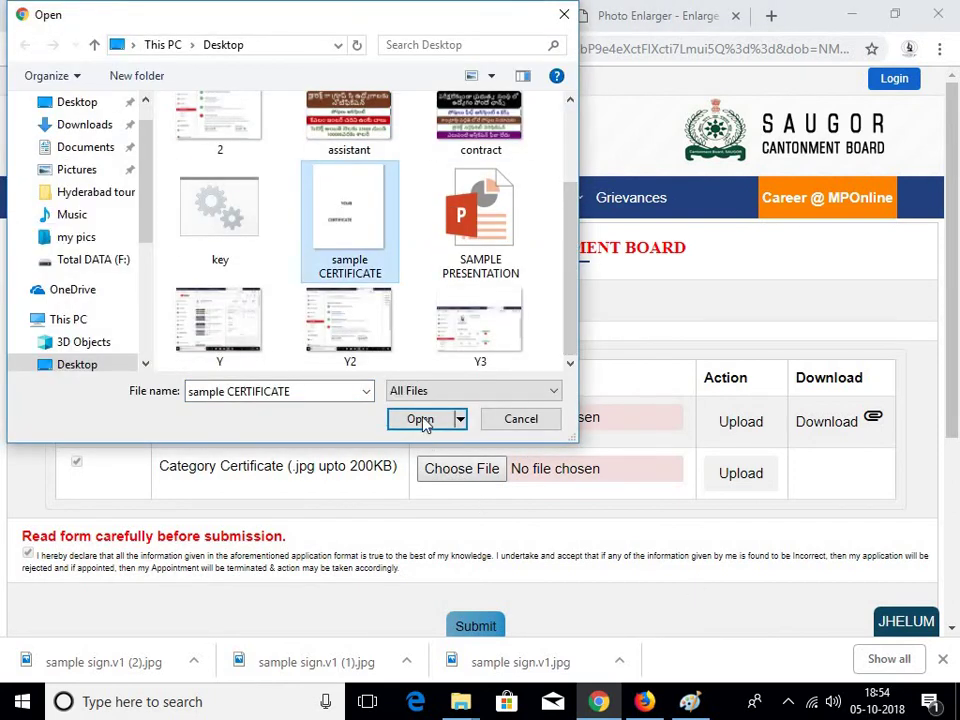
left_click(422, 420)
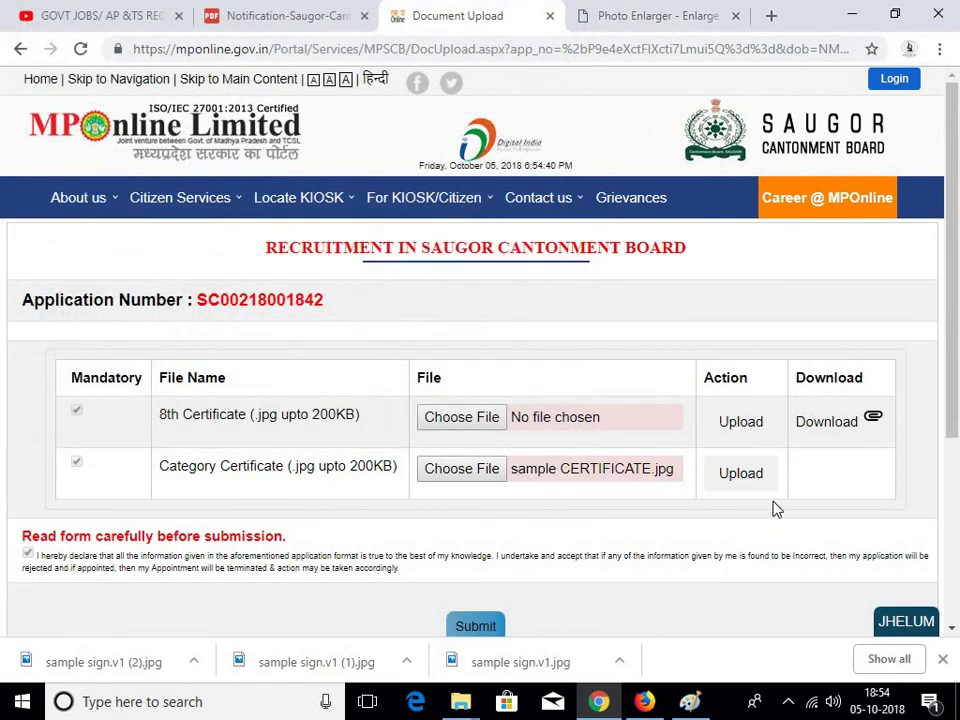
left_click(741, 473)
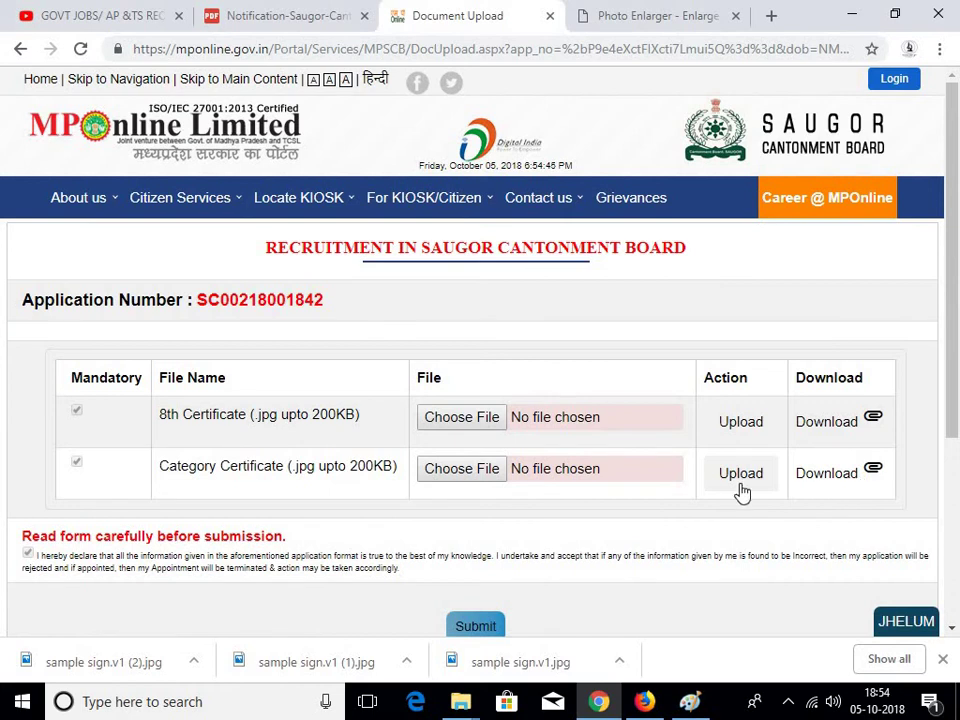
scroll(594, 553, "down", 2)
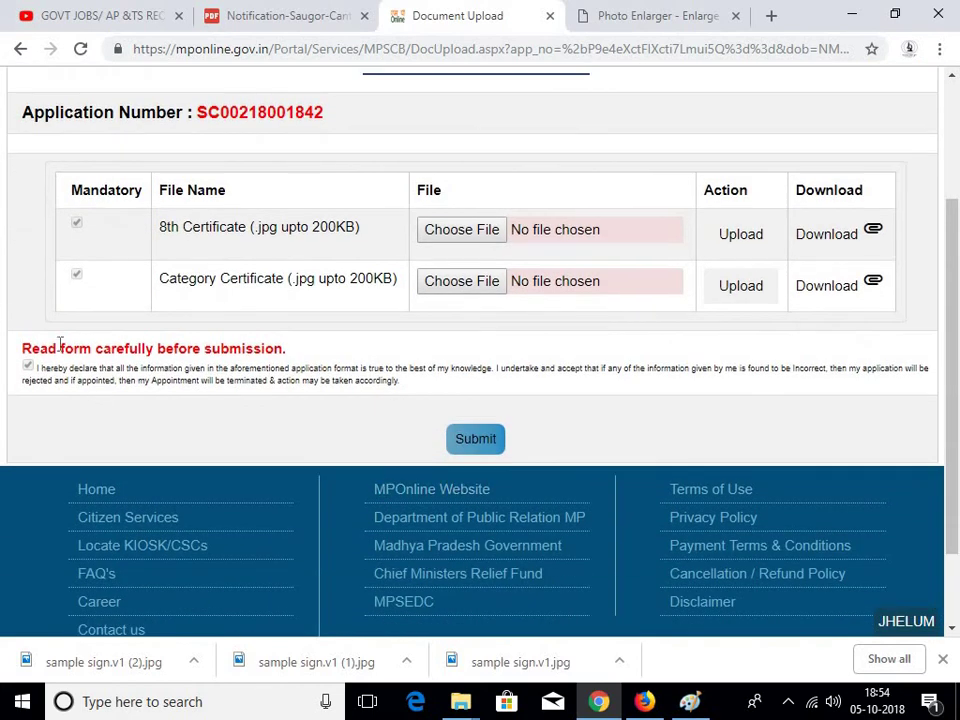
left_click(489, 439)
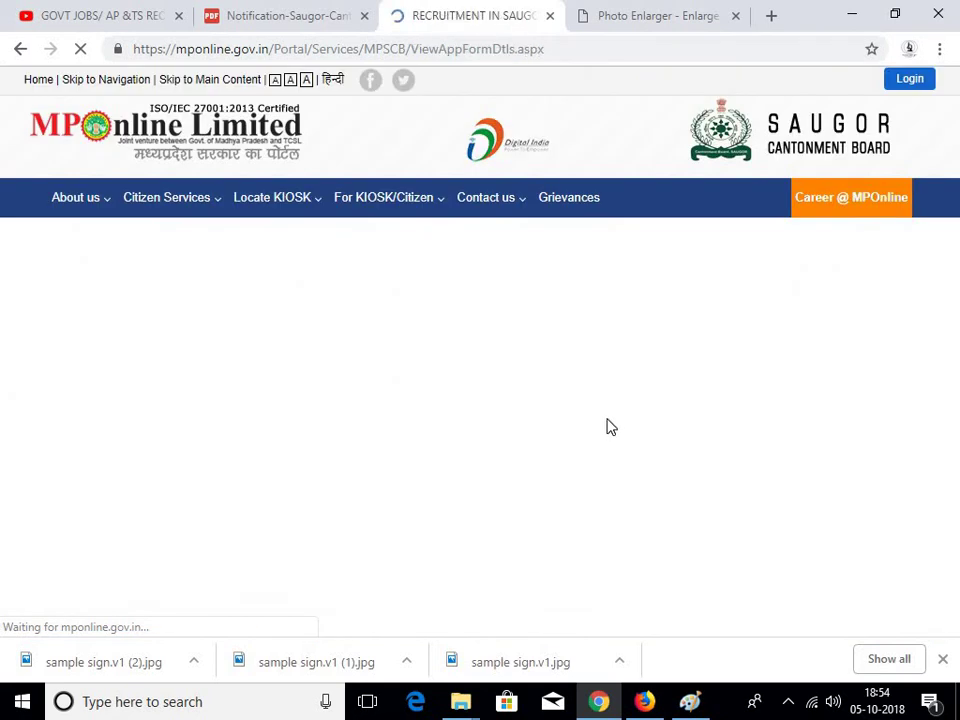
Scroll through the application details and choose Proceed To Payment
scroll(493, 388, "down", 3)
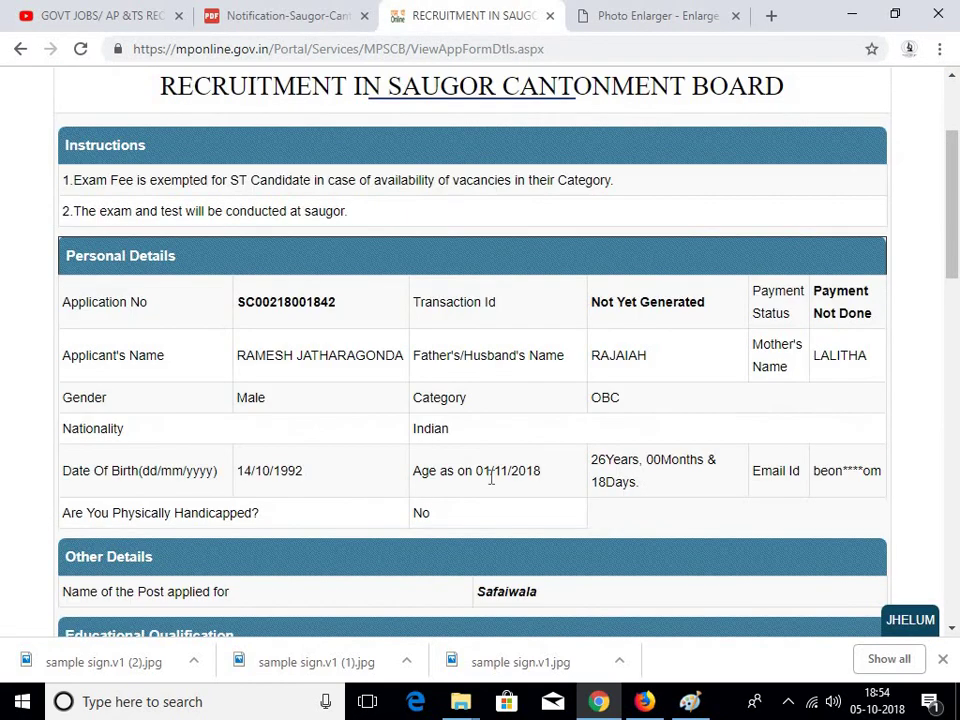
scroll(508, 378, "down", 10)
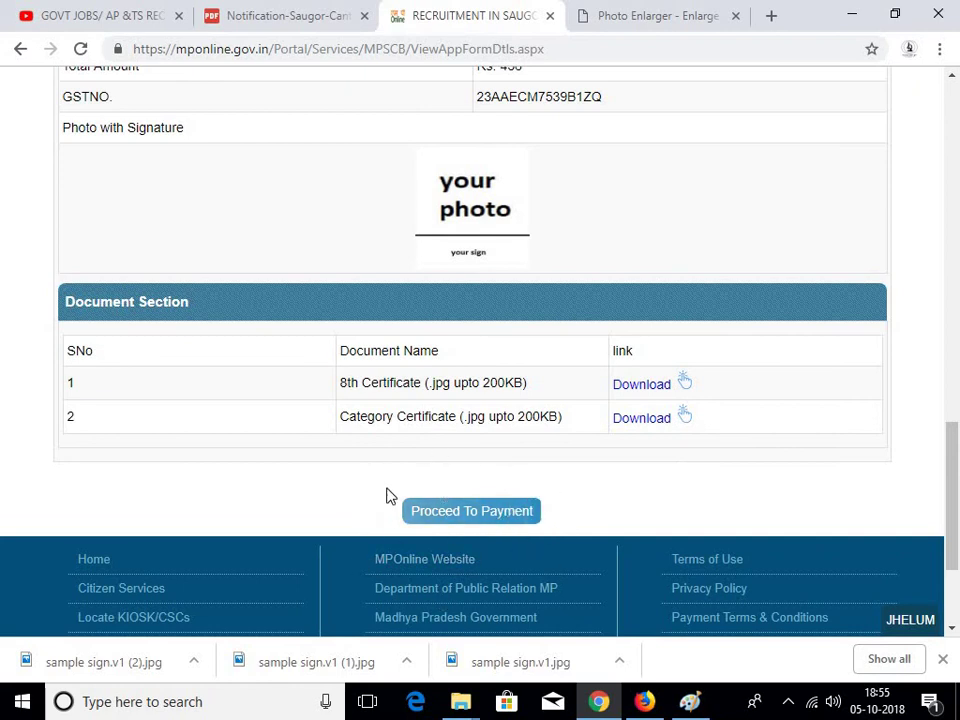
left_click(462, 512)
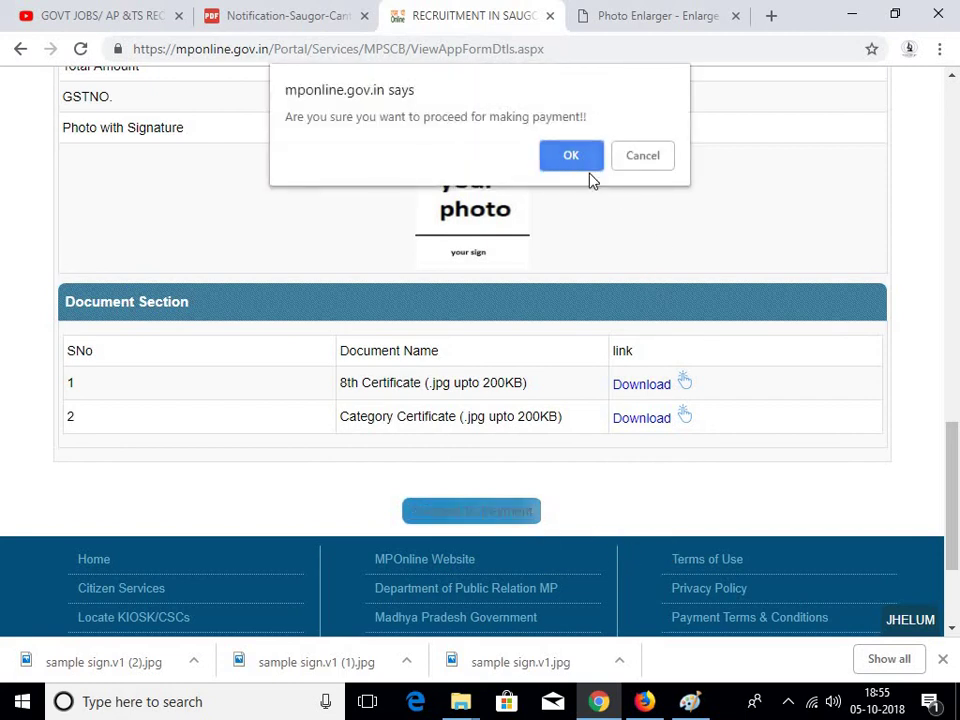
Confirm proceeding to payment and review the Debit / Credit Card gateways: HDFC CCAvenue, SBI ePay, PayGov India, Yes Bank
left_click(588, 165)
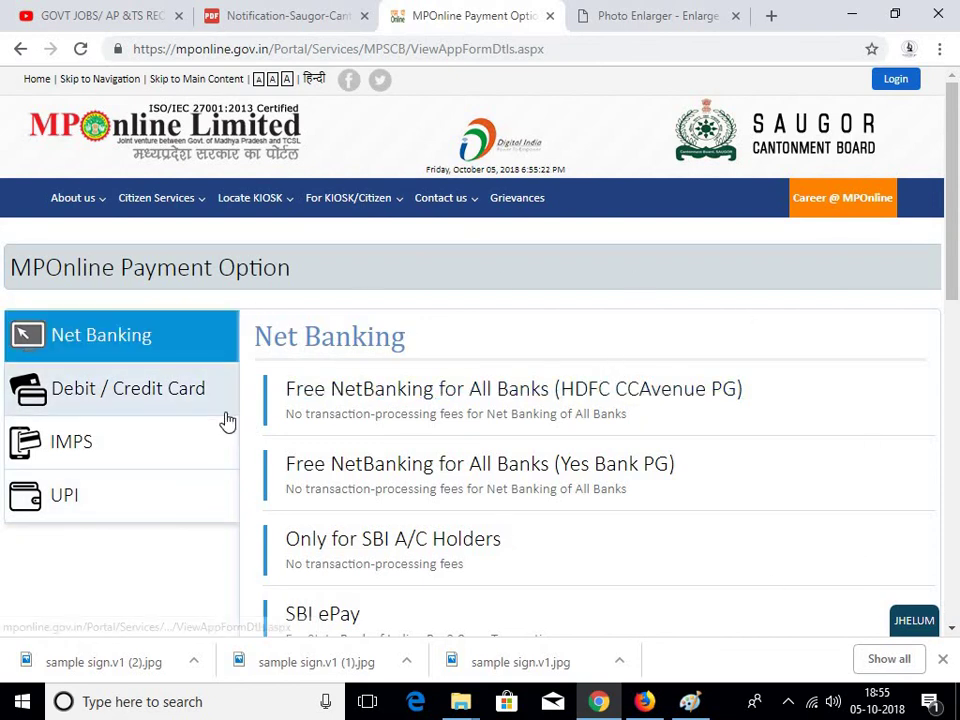
scroll(87, 302, "down", 1)
left_click(124, 306)
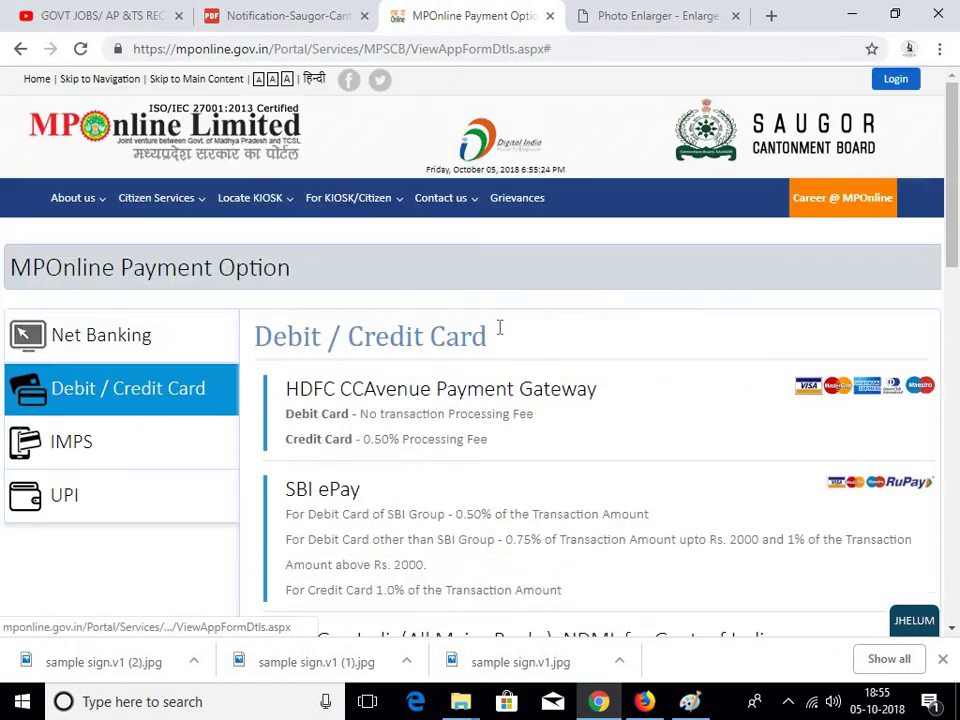
scroll(545, 420, "down", 2)
scroll(392, 480, "down", 6)
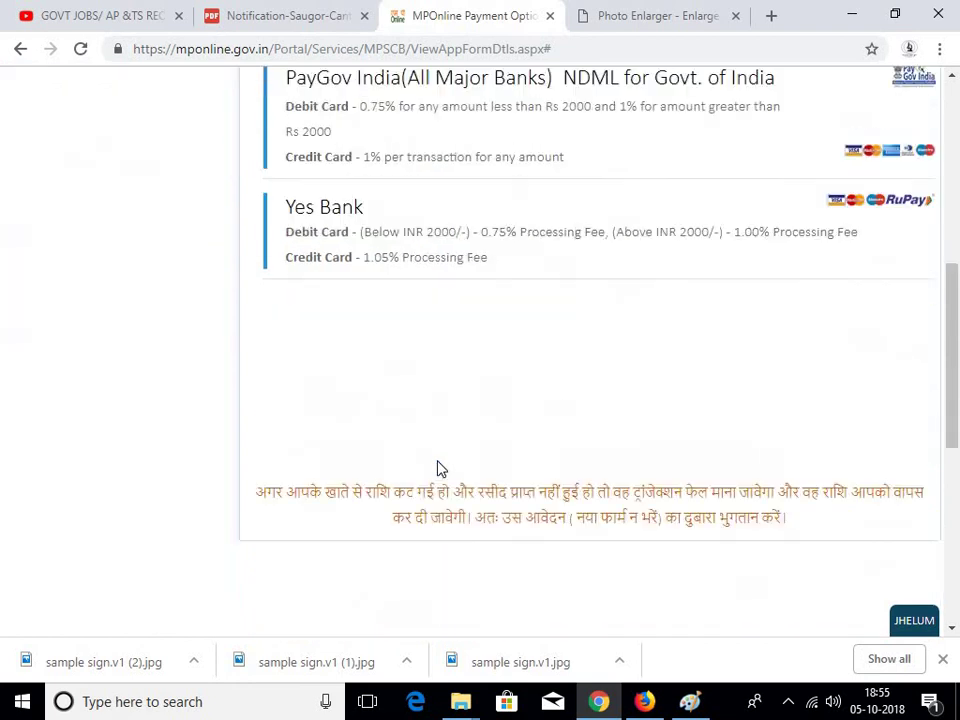
scroll(448, 500, "down", 2)
scroll(445, 484, "up", 5)
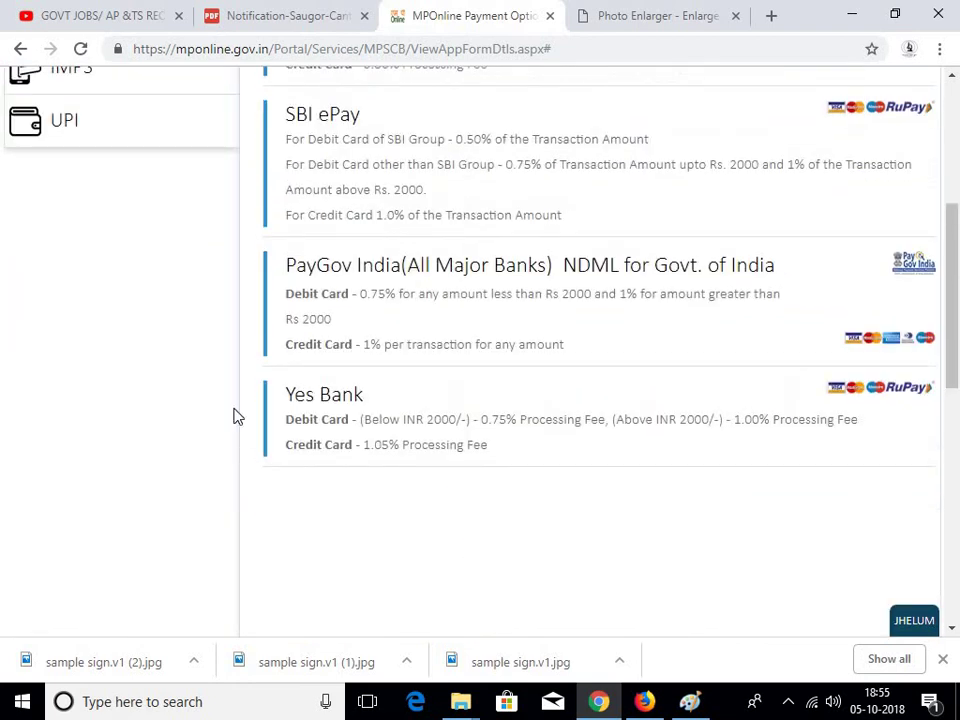
scroll(495, 468, "up", 3)
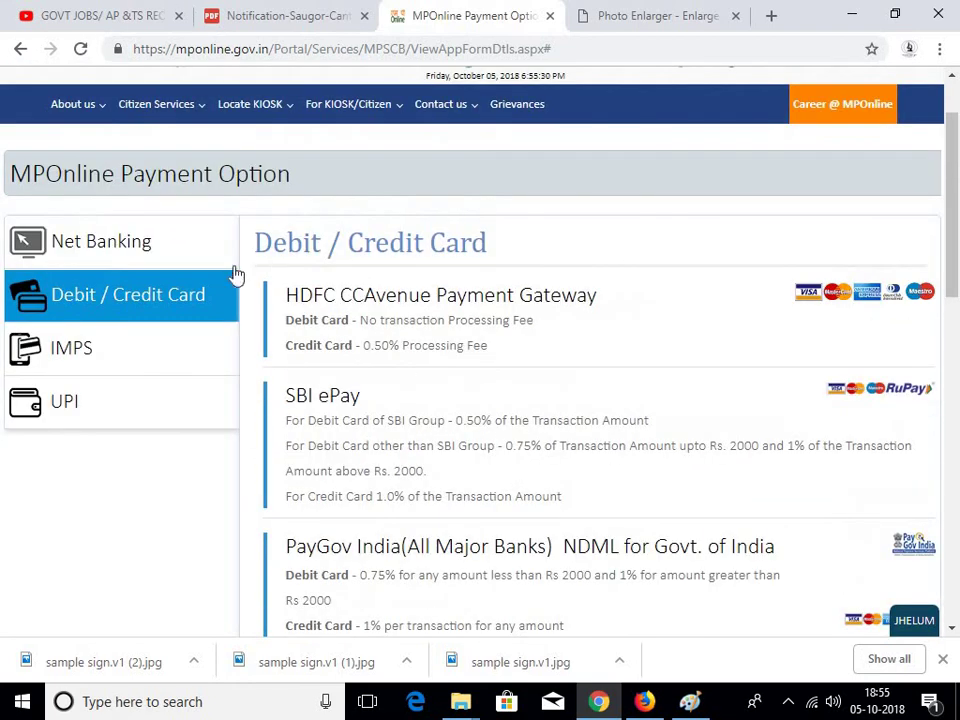